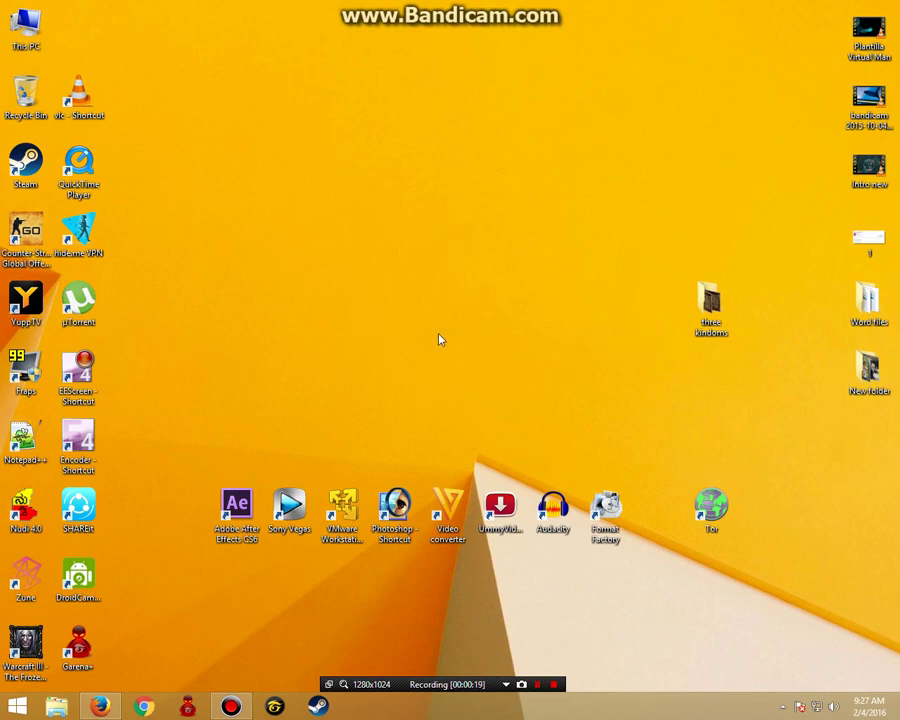
# Search Google for 'rgc' and open the rankedgaming.com result
pyautogui.rightClick(374, 276)
pyautogui.click(405, 314)
pyautogui.click(100, 706)
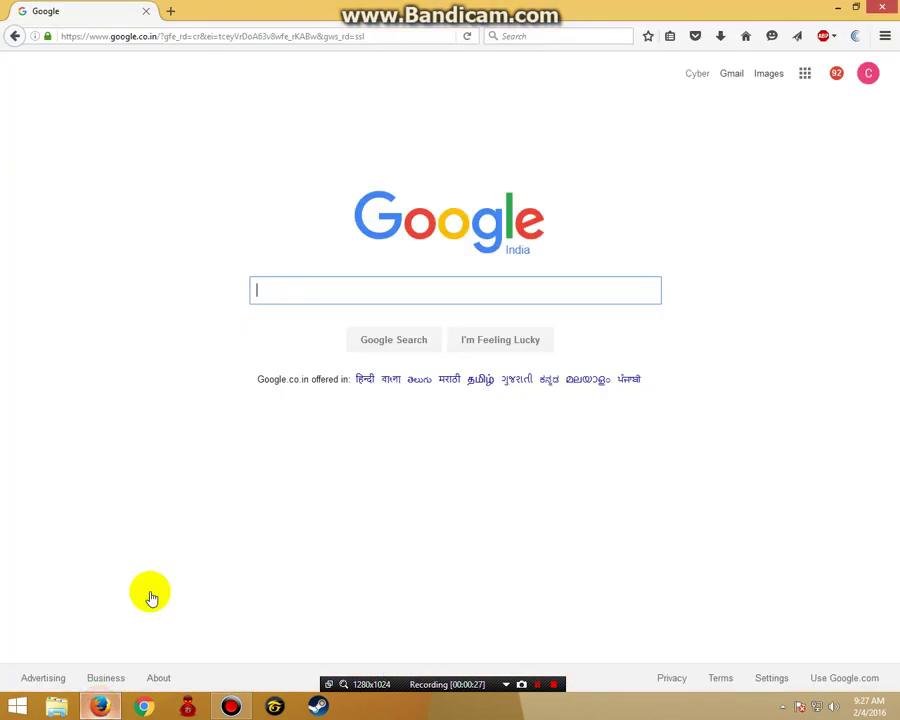
pyautogui.click(283, 288)
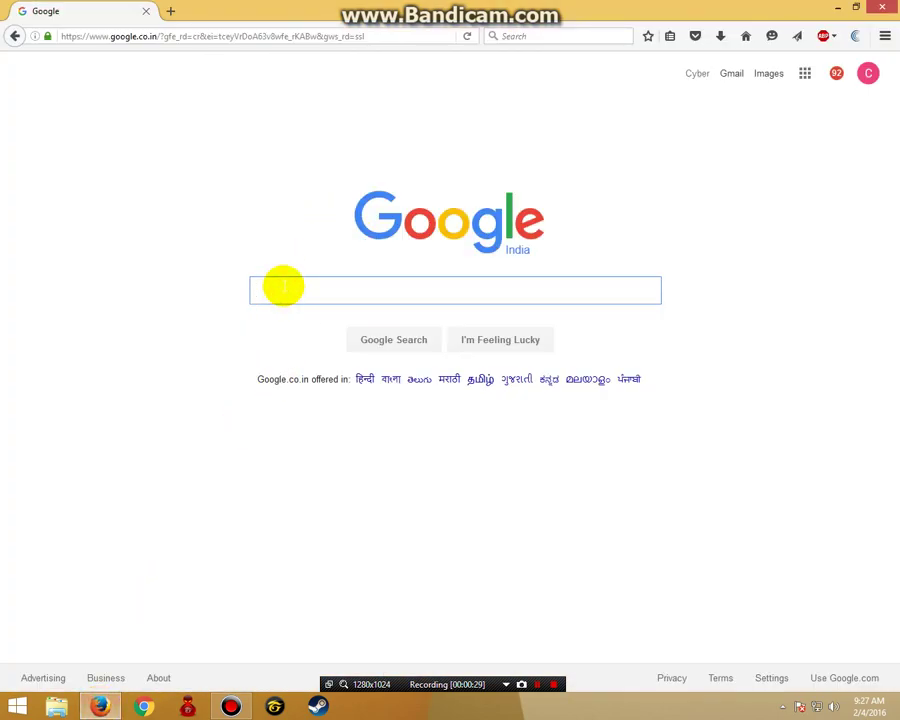
pyautogui.write('rgc')
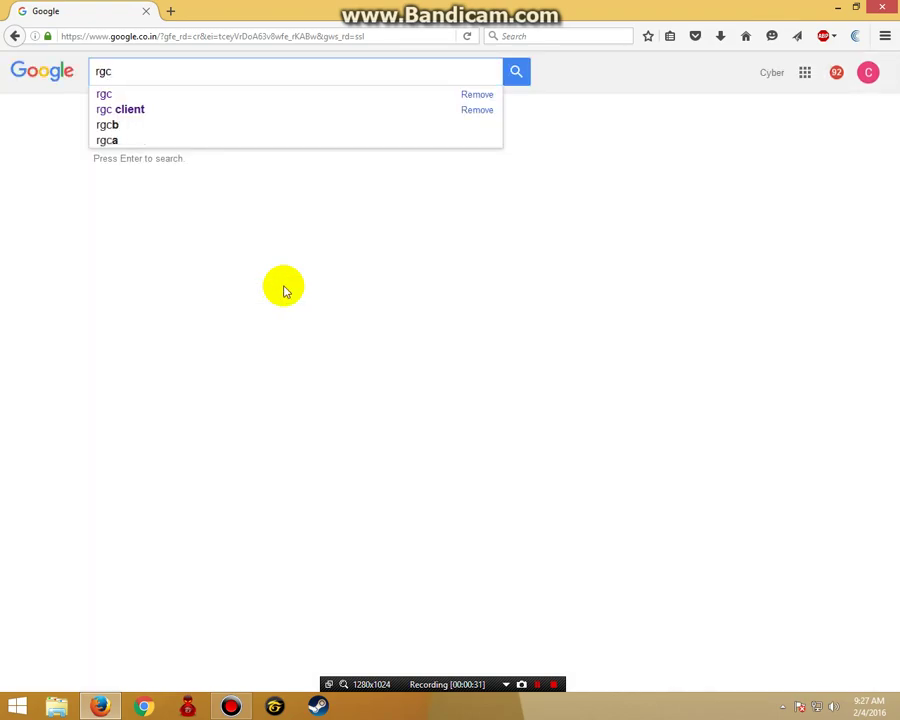
pyautogui.press('Return')
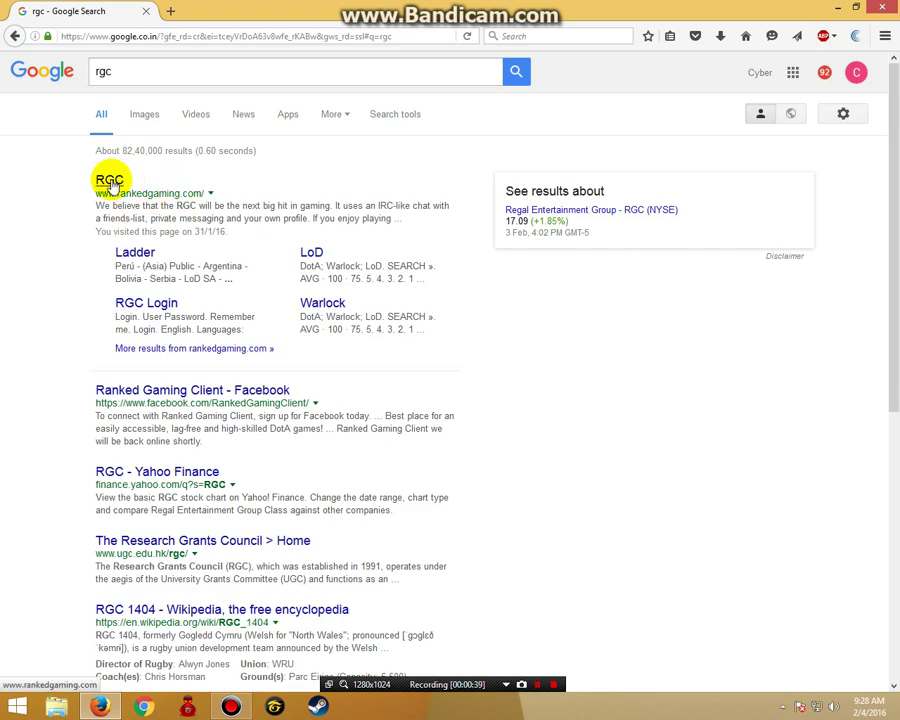
pyautogui.click(110, 181)
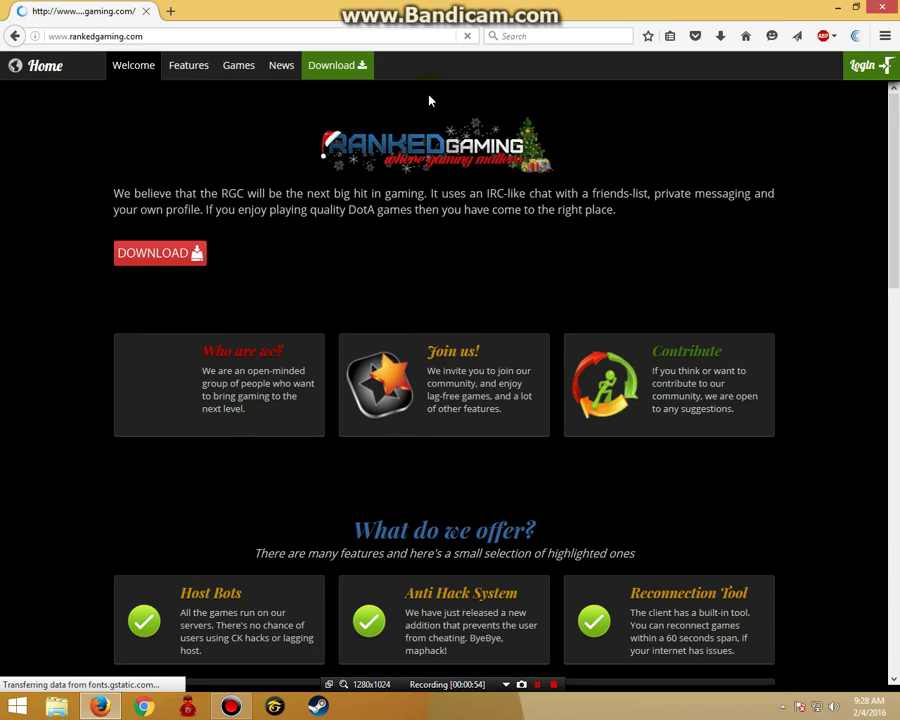
# Download the 33.8 MB RGC.zip client from the site's Download page and follow its progress
pyautogui.click(338, 73)
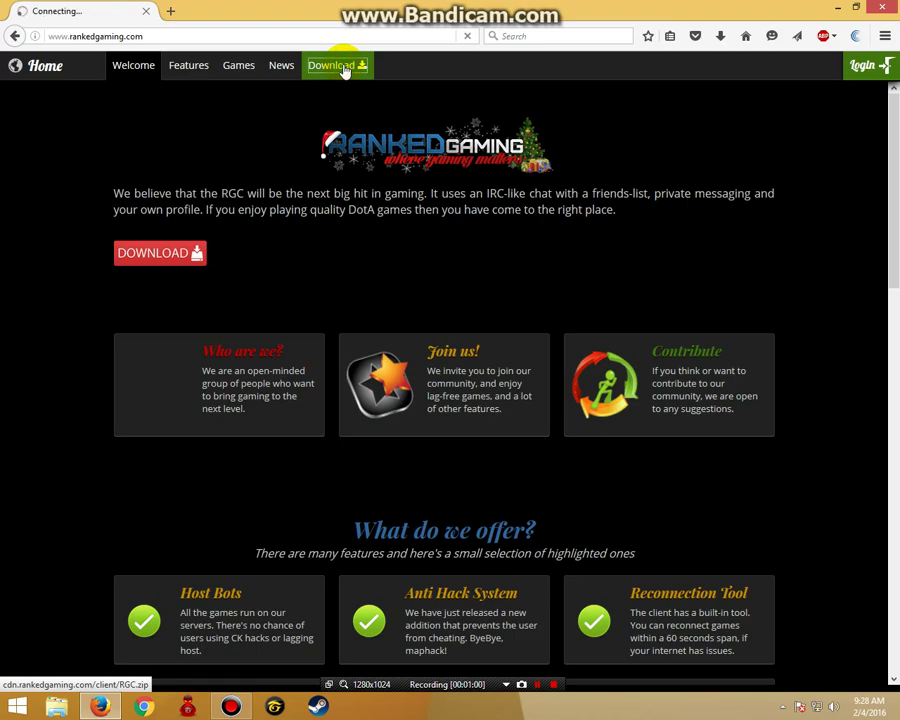
pyautogui.click(719, 37)
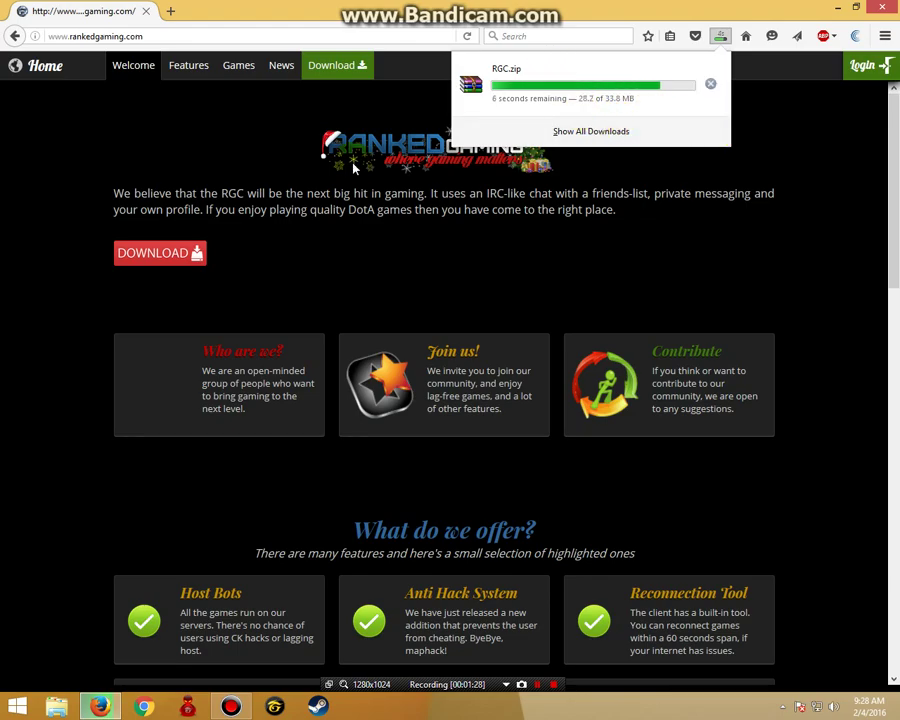
pyautogui.click(260, 377)
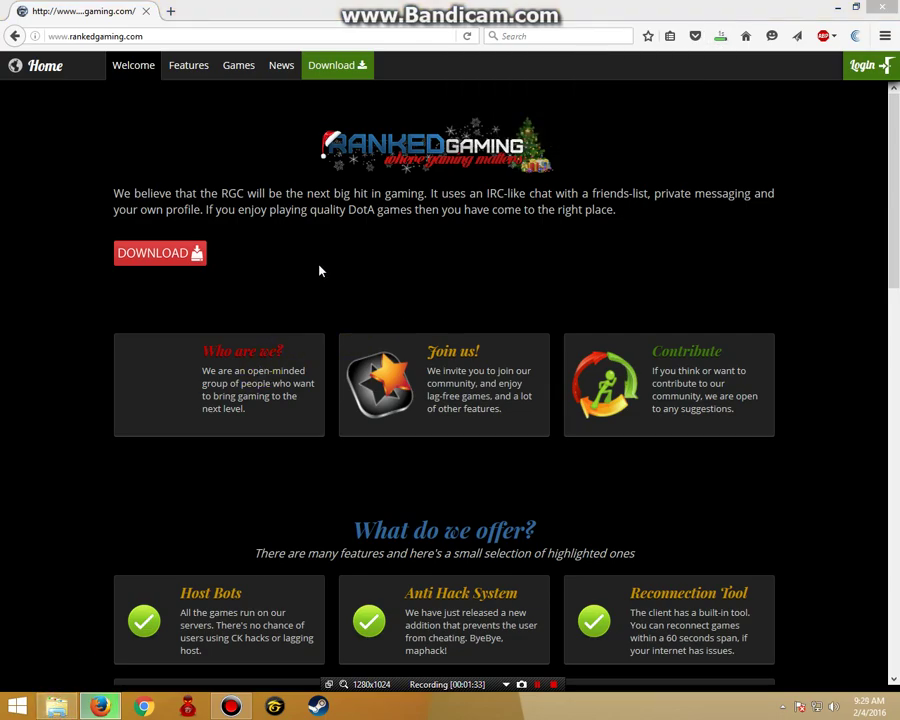
# Locate RGC.zip in the Downloads folder and confirm the download has finished
pyautogui.click(56, 706)
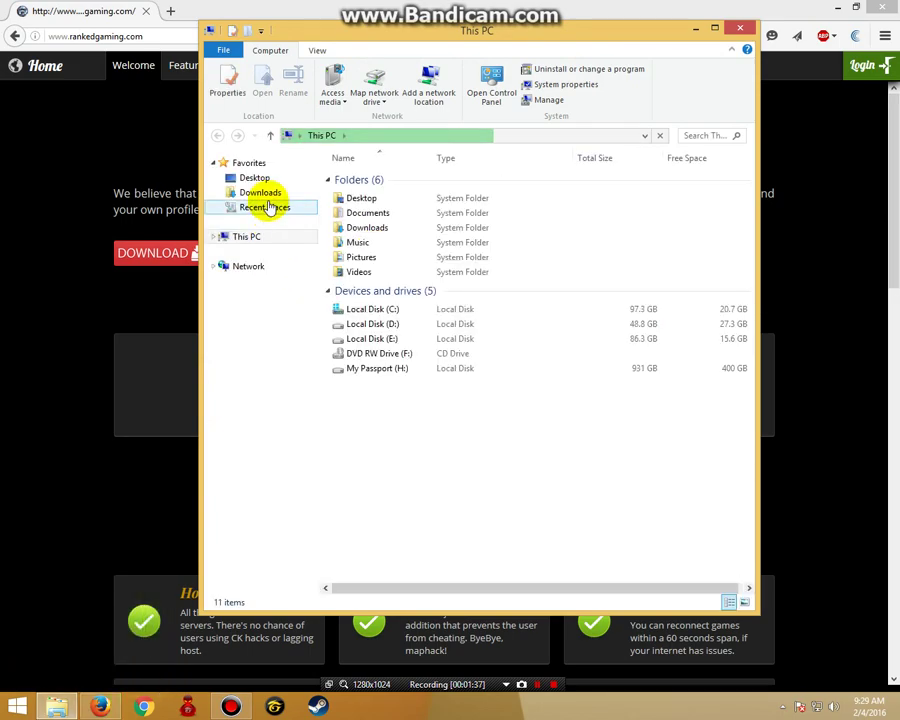
pyautogui.click(283, 192)
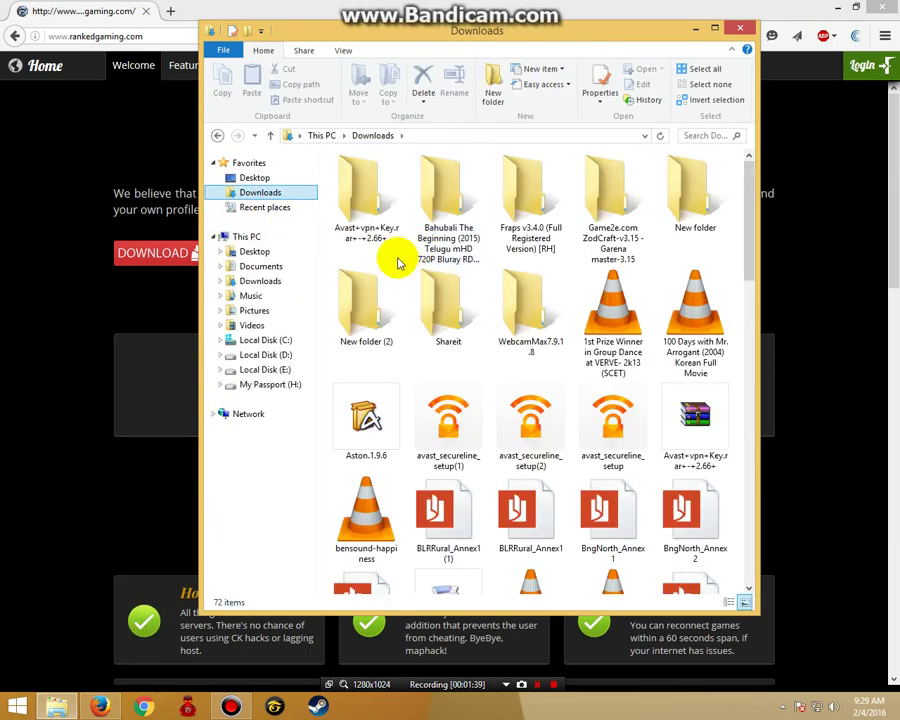
pyautogui.scroll(-10, 507, 316)
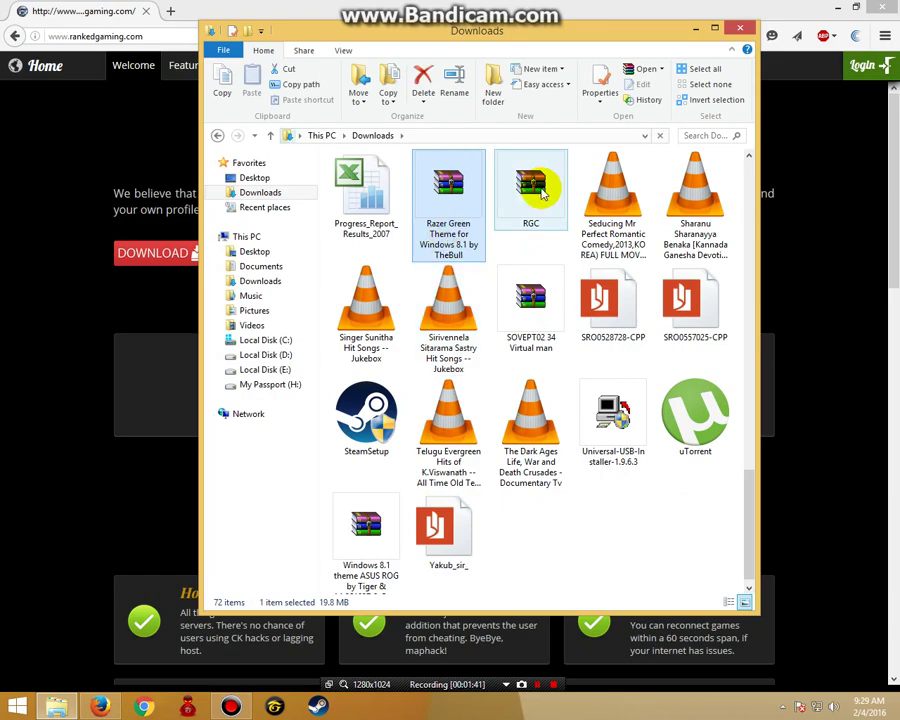
pyautogui.click(522, 196)
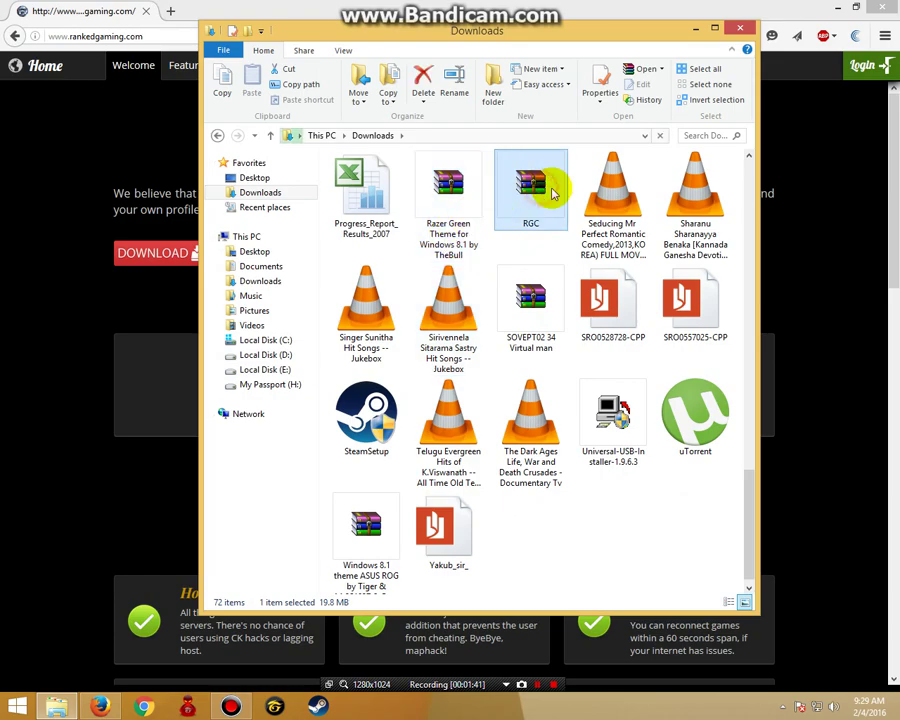
pyautogui.click(128, 16)
pyautogui.click(717, 35)
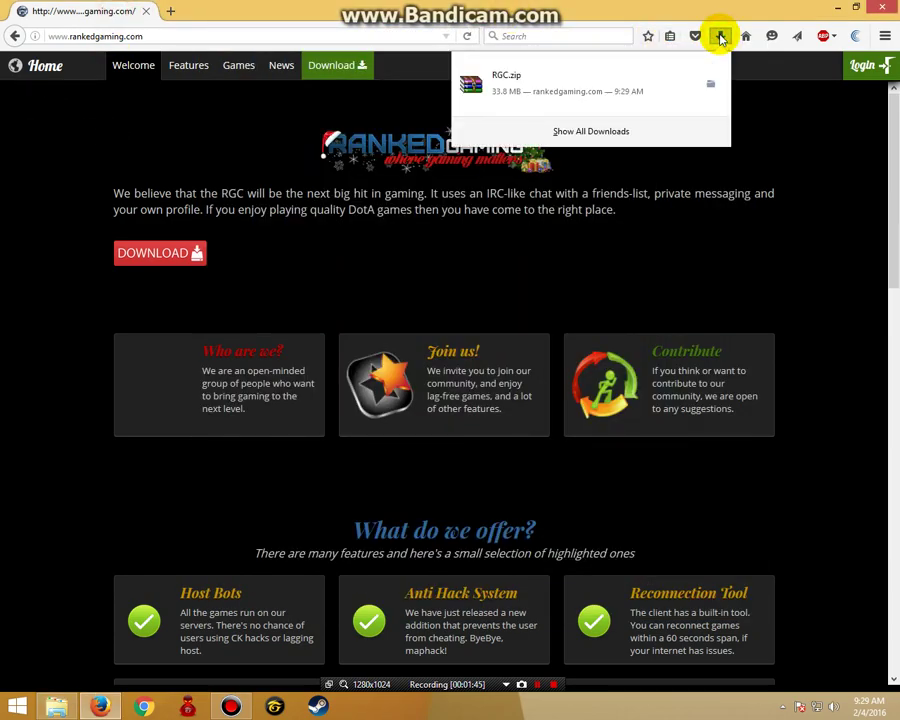
pyautogui.click(472, 62)
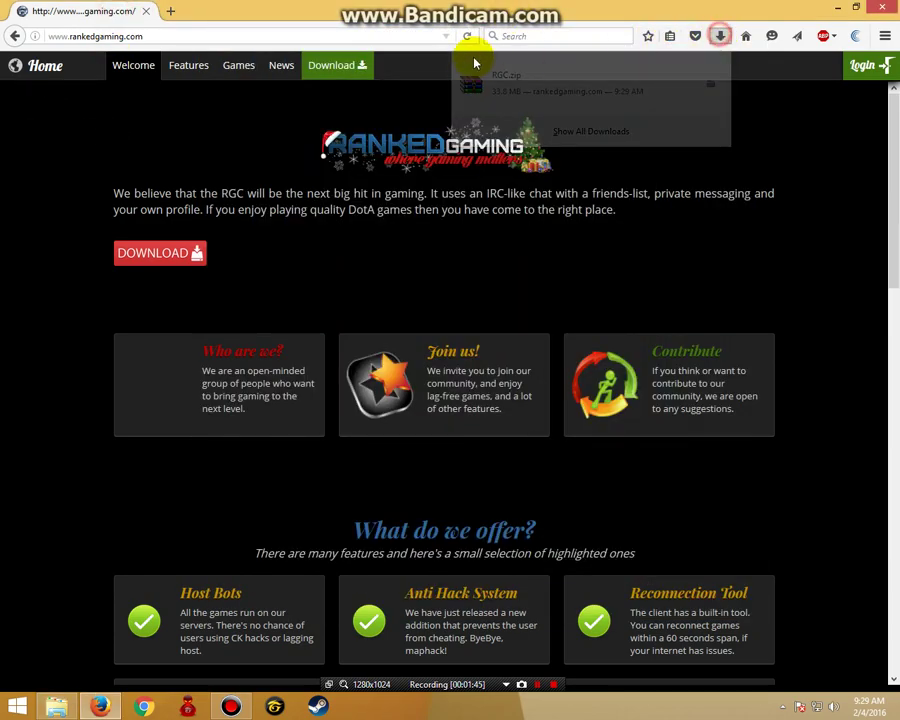
# Extract RGC.zip and move the Ranked Gaming Client folder to Local Disk (D:)
pyautogui.click(56, 706)
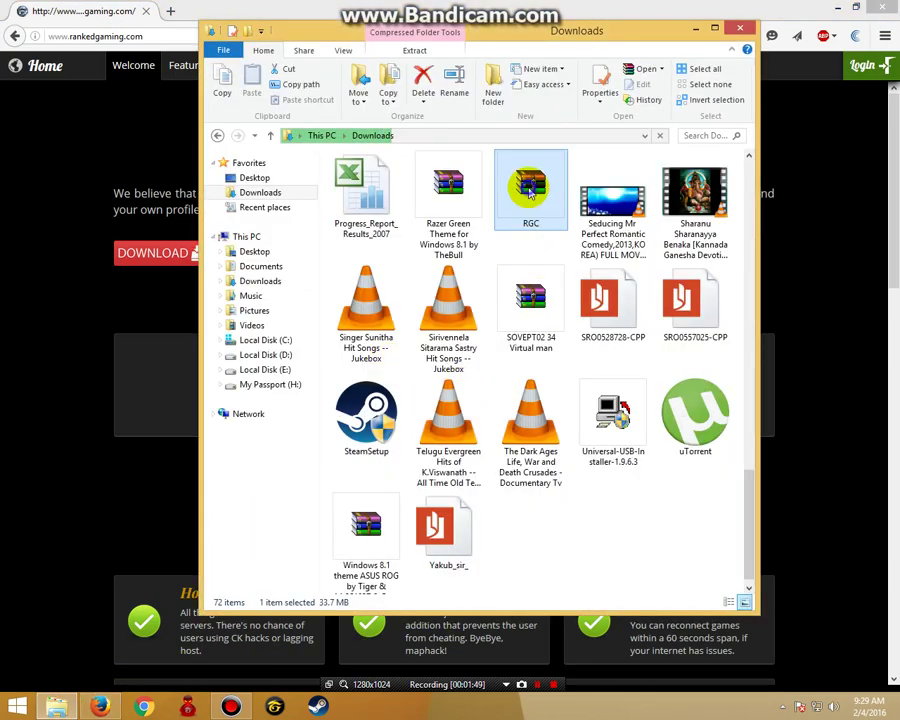
pyautogui.rightClick(530, 188)
pyautogui.click(558, 243)
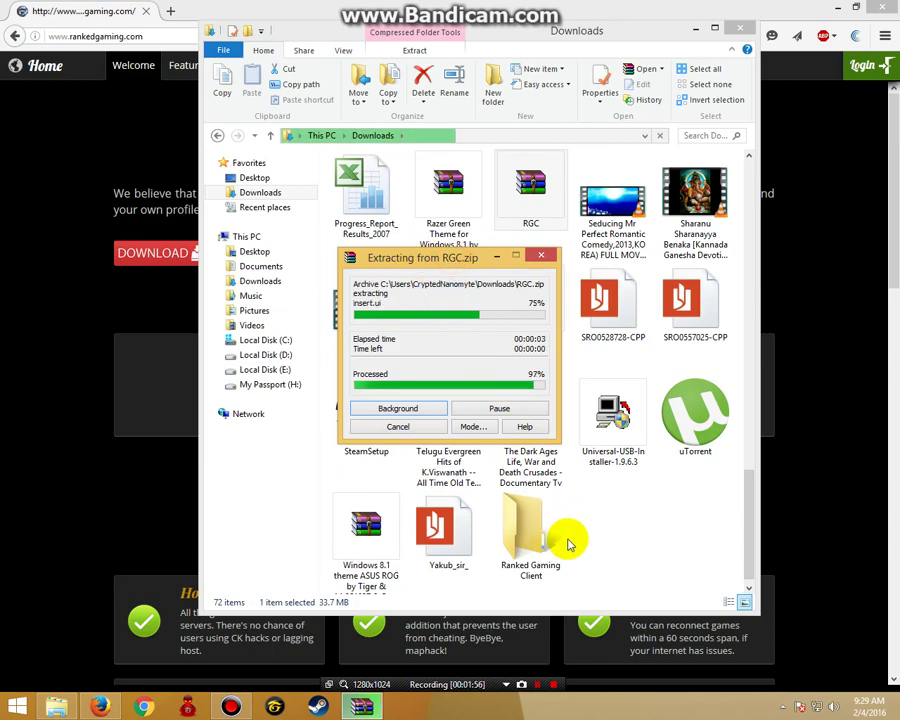
pyautogui.click(633, 527)
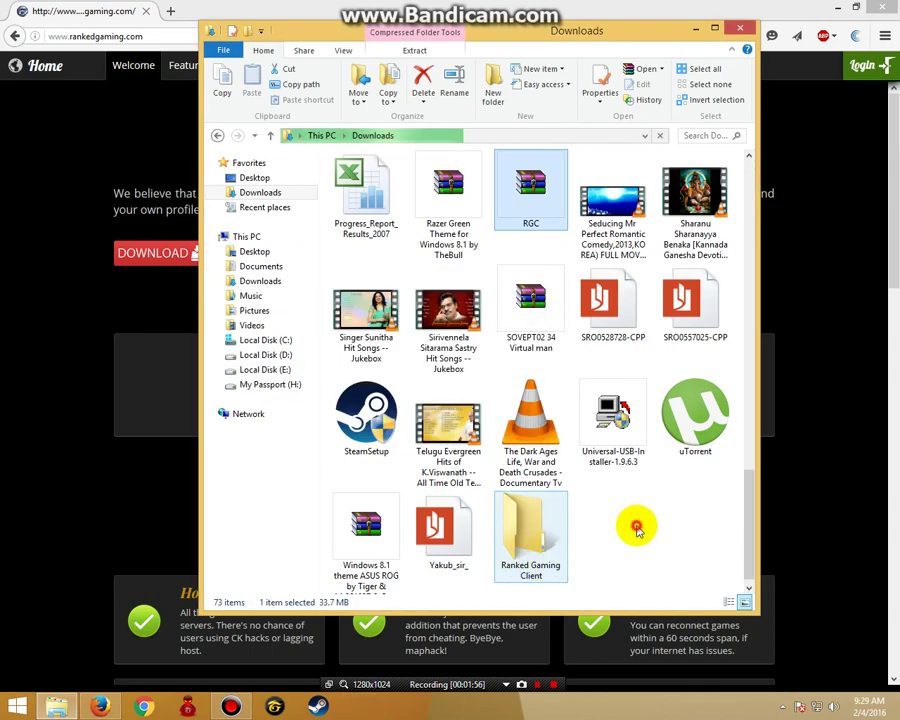
pyautogui.click(537, 530)
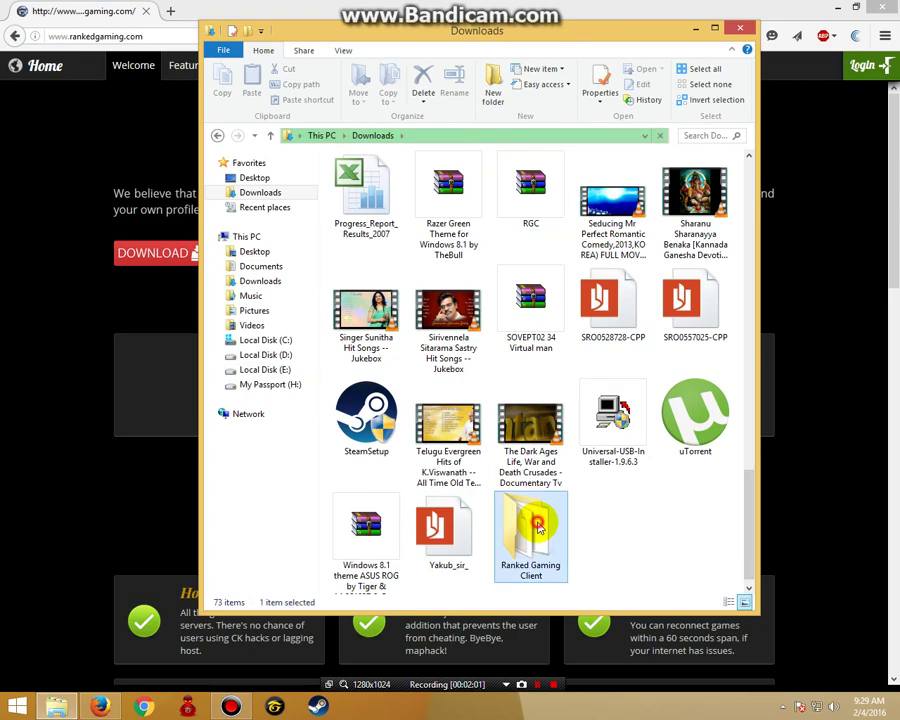
pyautogui.hotkey('ctrl', 'c')
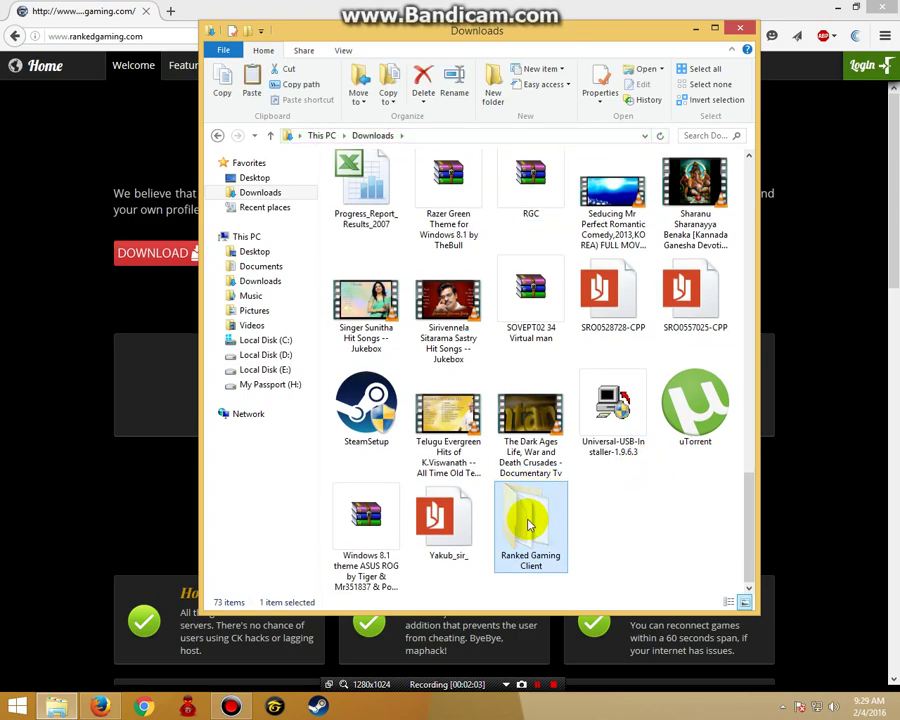
pyautogui.click(284, 358)
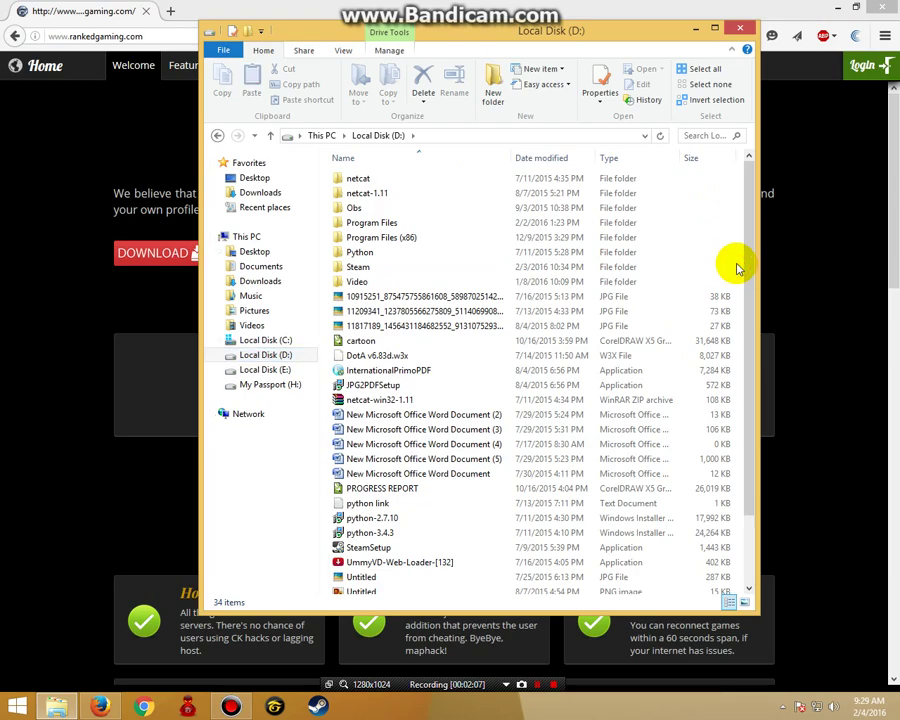
pyautogui.hotkey('ctrl', 'v')
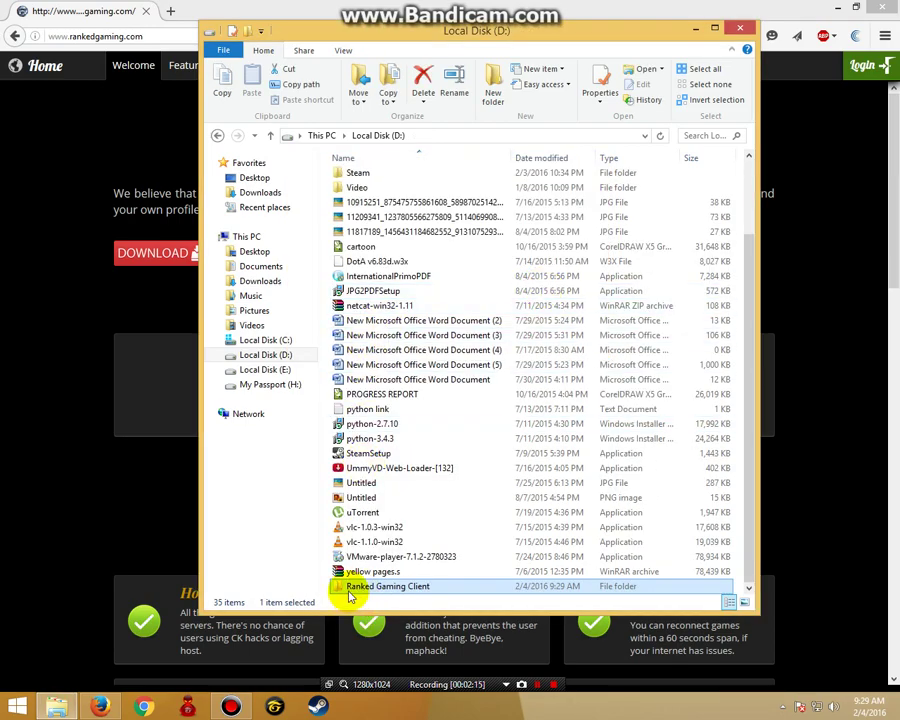
# Create a desktop shortcut to the rgc application in D:\Ranked Gaming Client
pyautogui.doubleClick(349, 590)
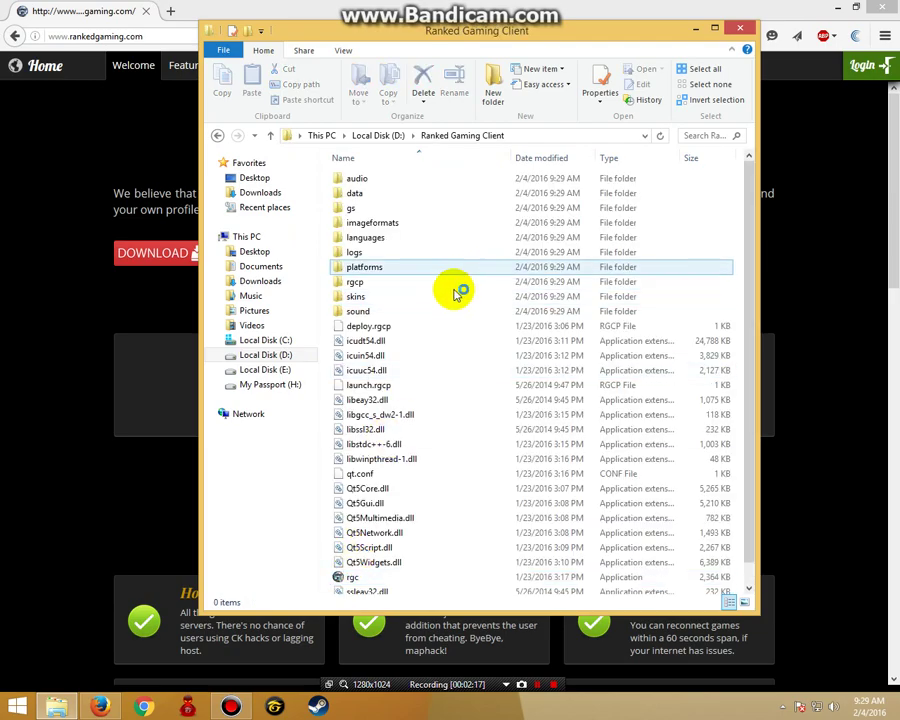
pyautogui.click(355, 578)
pyautogui.scroll(-1, 400, 540)
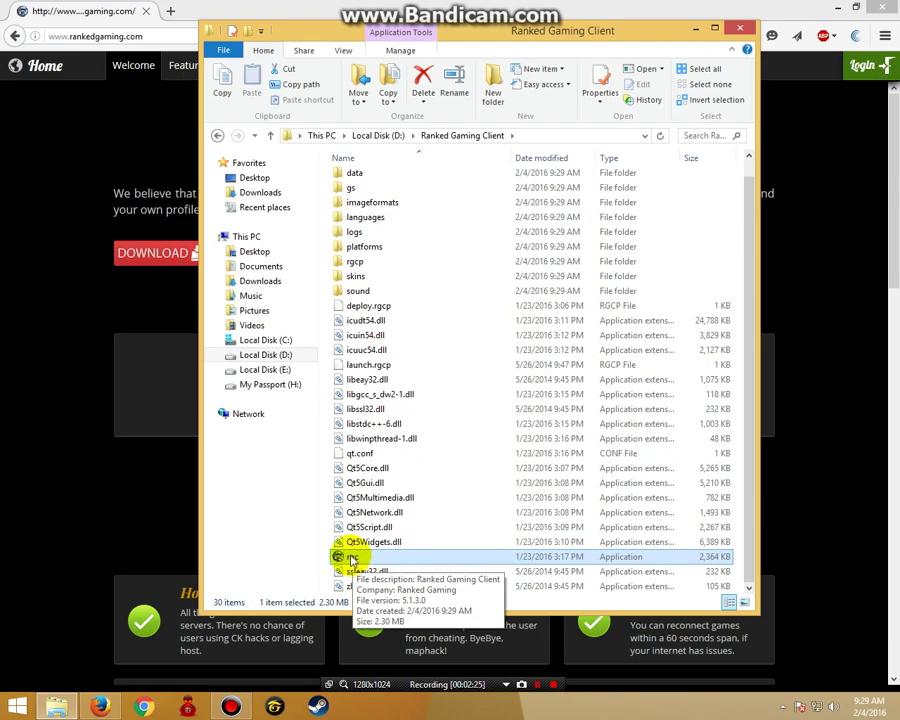
pyautogui.rightClick(350, 559)
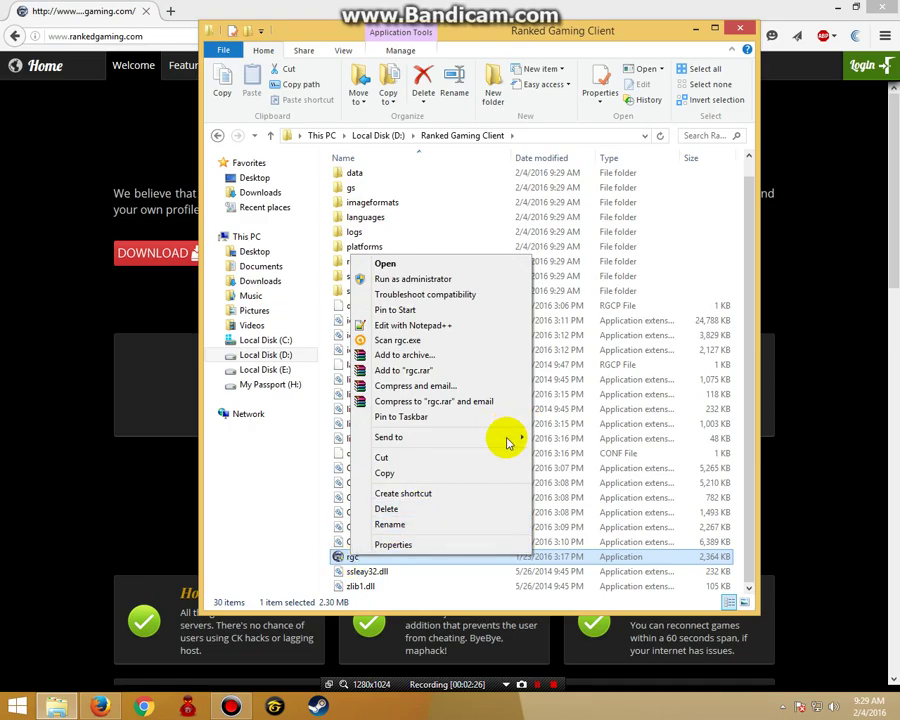
pyautogui.moveTo(505, 442)
pyautogui.click(593, 470)
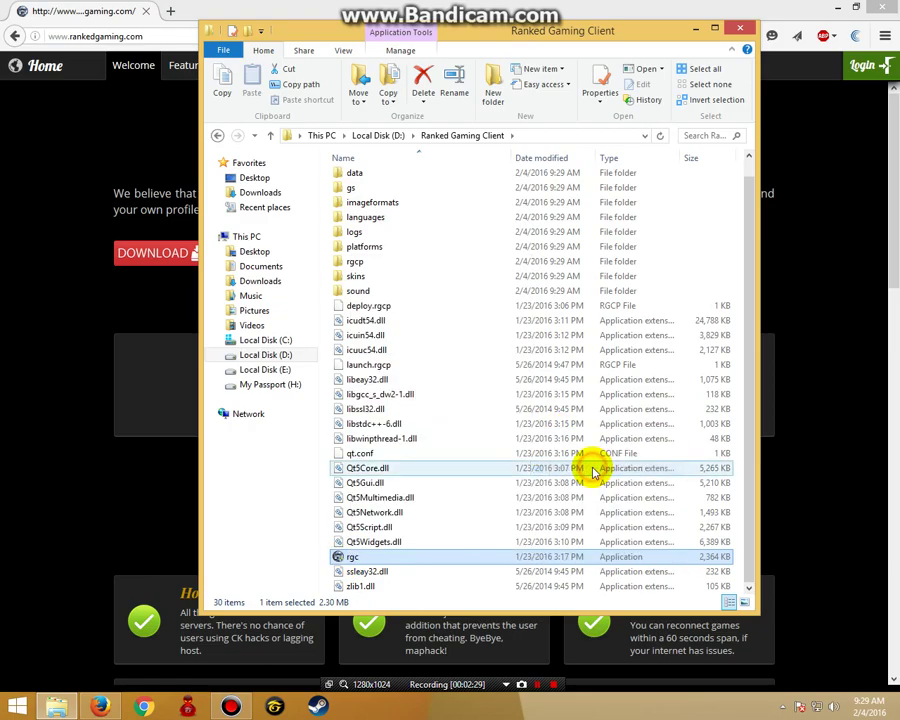
pyautogui.click(714, 27)
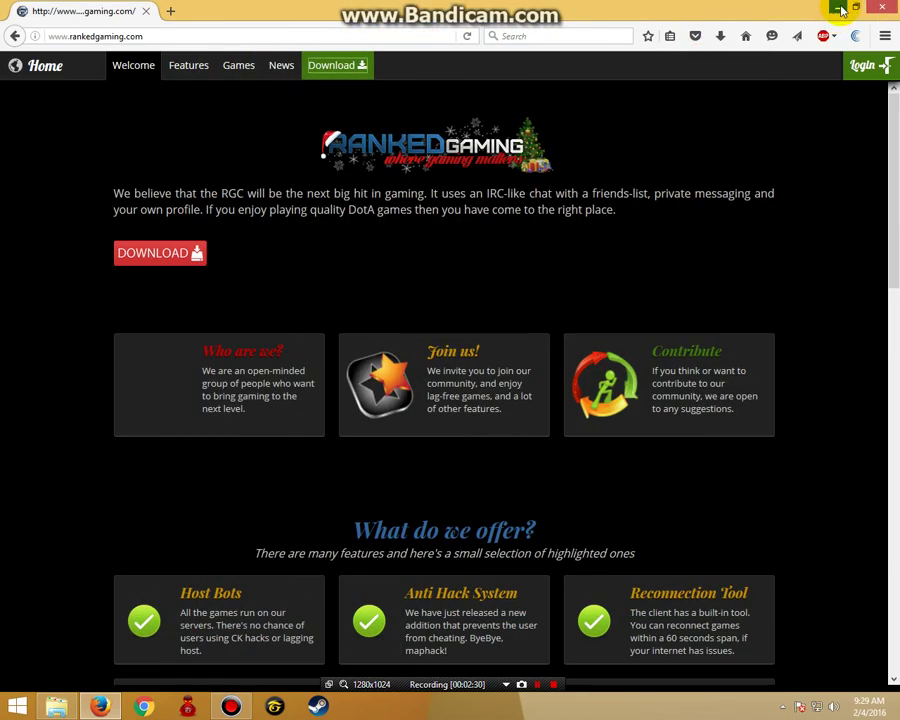
pyautogui.click(838, 8)
# Launch the rgc desktop shortcut and accept the patcher's new update
pyautogui.rightClick(254, 220)
pyautogui.click(289, 260)
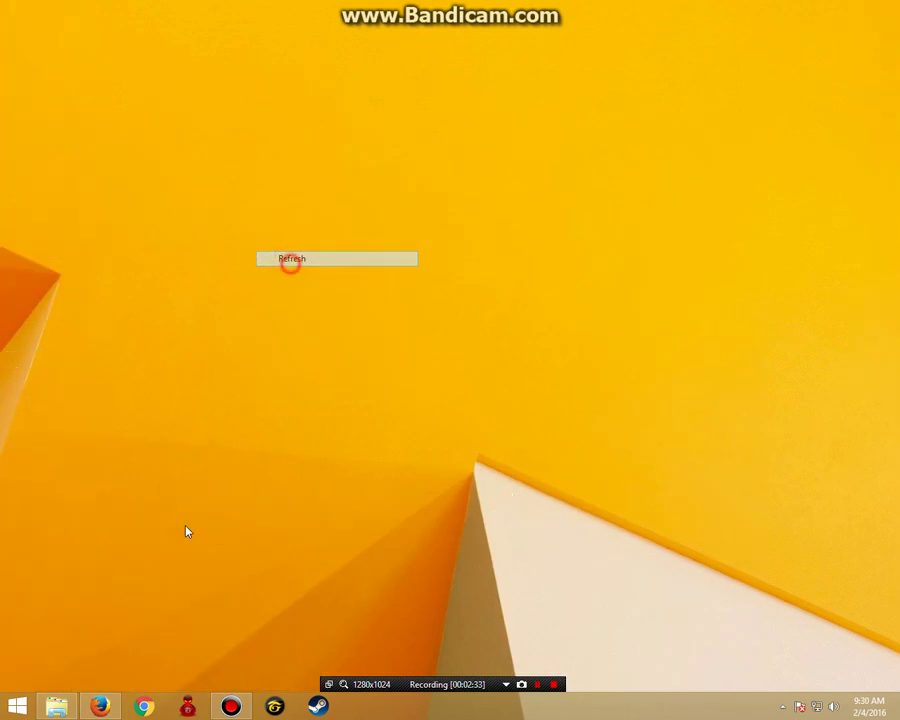
pyautogui.moveTo(78, 30)
pyautogui.mouseDown()
pyautogui.moveTo(207, 80)
pyautogui.moveTo(416, 311)
pyautogui.moveTo(395, 308)
pyautogui.mouseUp()
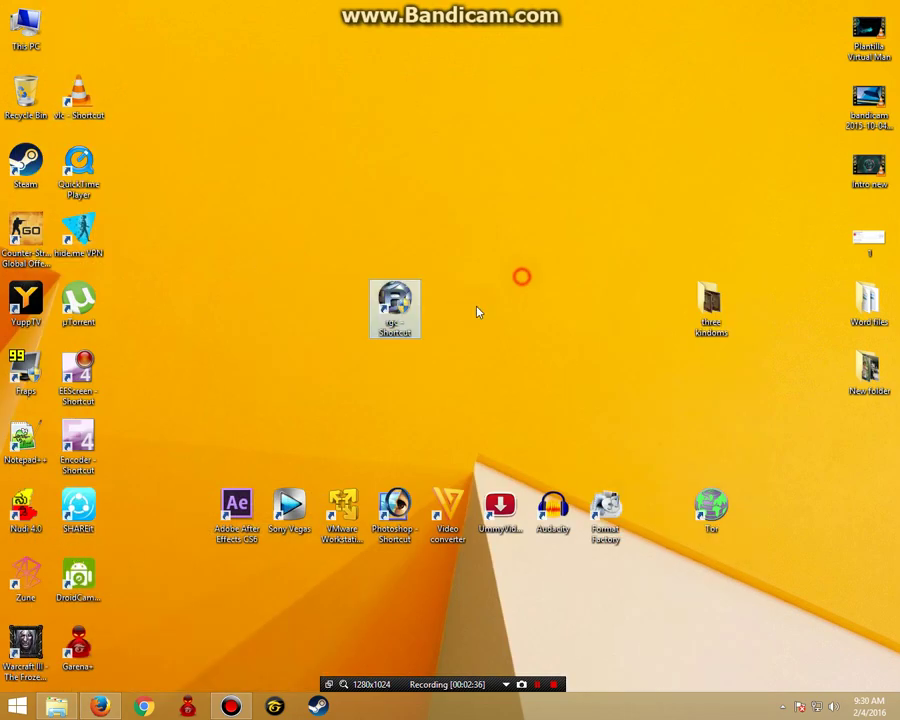
pyautogui.doubleClick(395, 302)
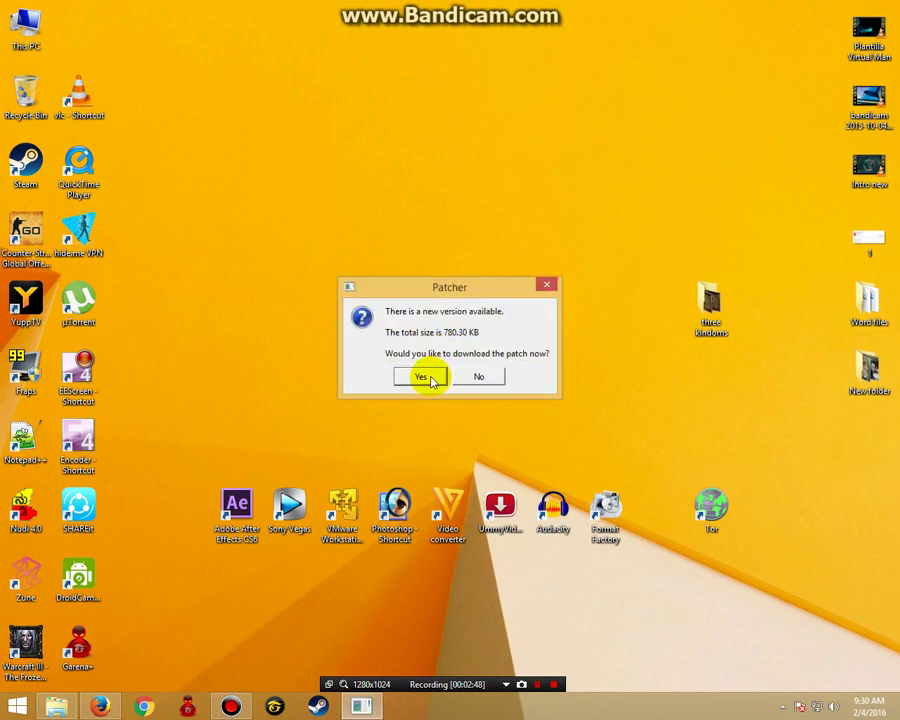
pyautogui.click(421, 378)
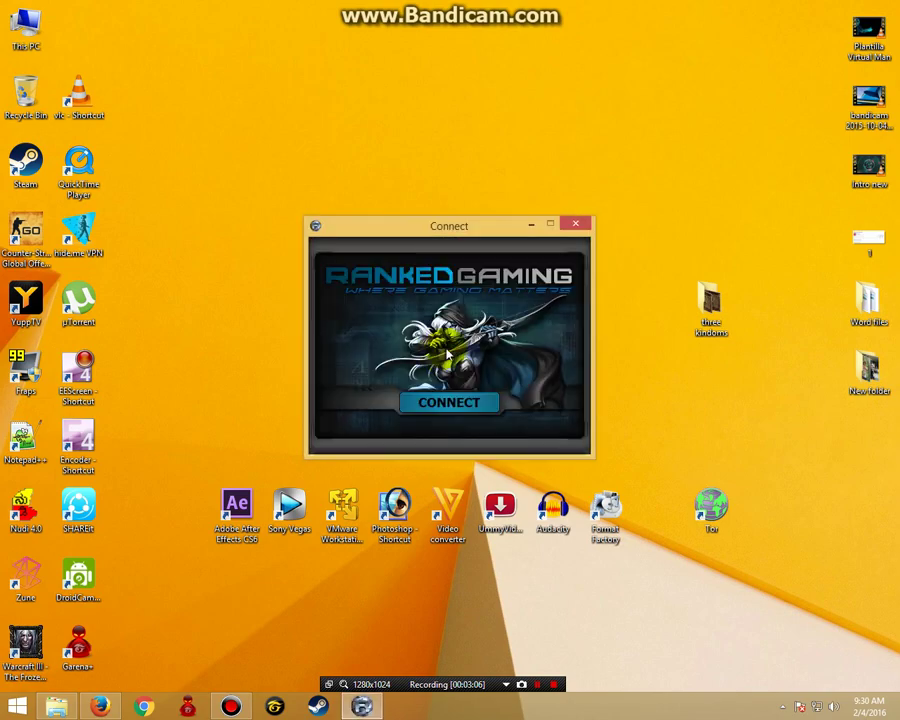
# Position the RGC Connect window and open the new-account Register form
pyautogui.moveTo(447, 231)
pyautogui.mouseDown()
pyautogui.moveTo(373, 211)
pyautogui.moveTo(441, 209)
pyautogui.moveTo(428, 186)
pyautogui.mouseUp()
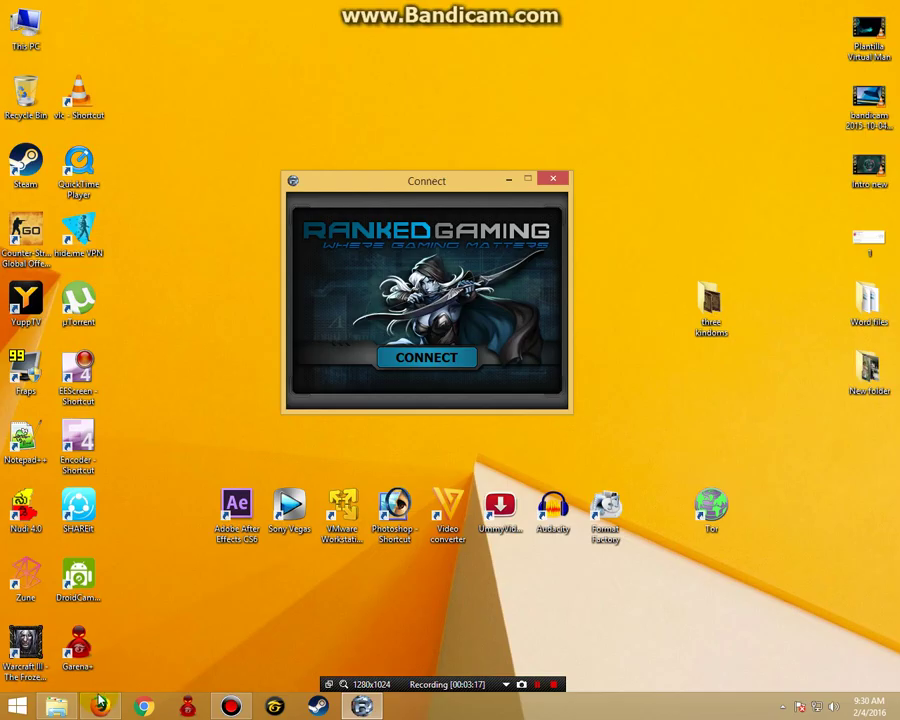
pyautogui.moveTo(99, 706)
pyautogui.click(141, 673)
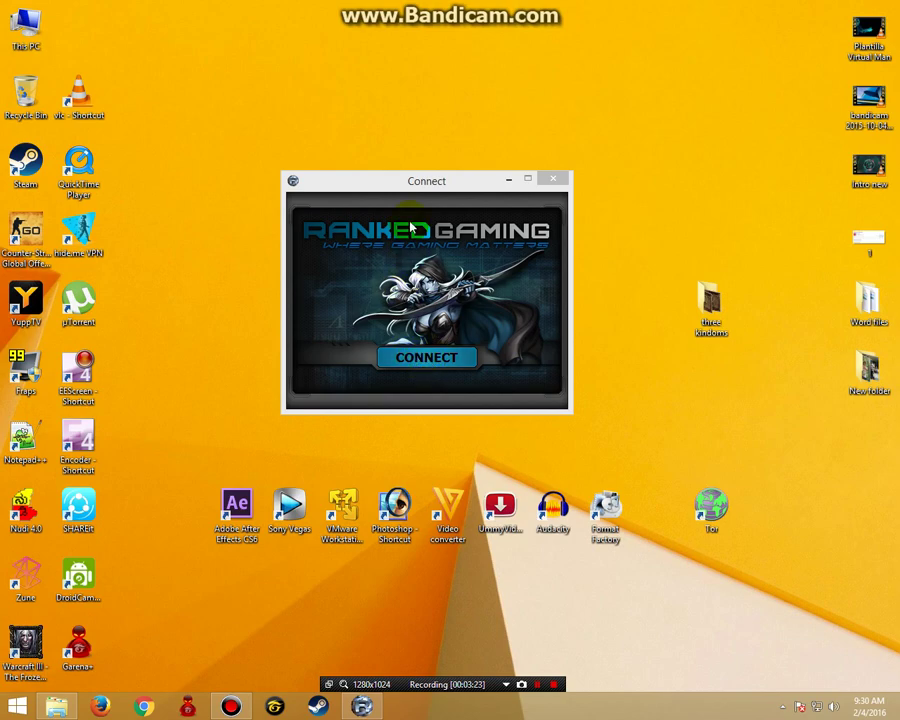
pyautogui.moveTo(412, 177); pyautogui.dragTo(353, 180)
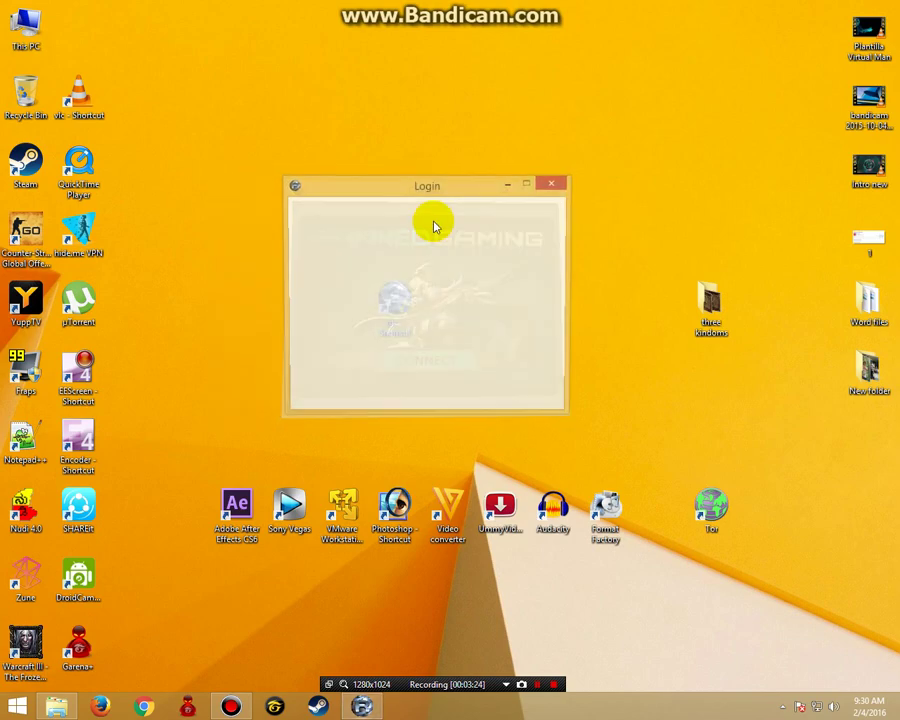
pyautogui.click(440, 289)
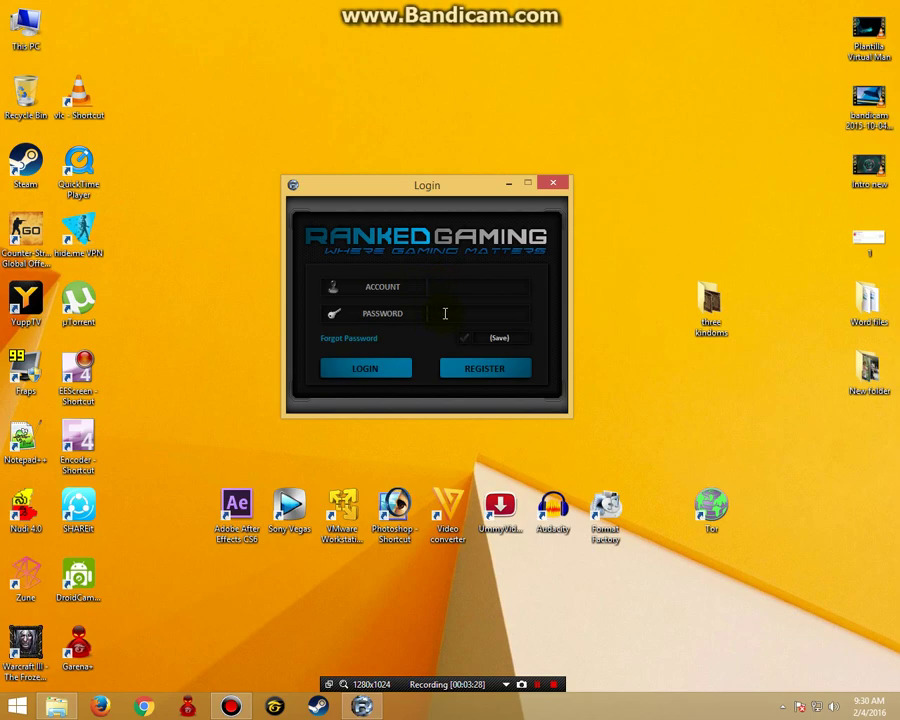
pyautogui.click(445, 313)
pyautogui.click(451, 286)
pyautogui.click(484, 370)
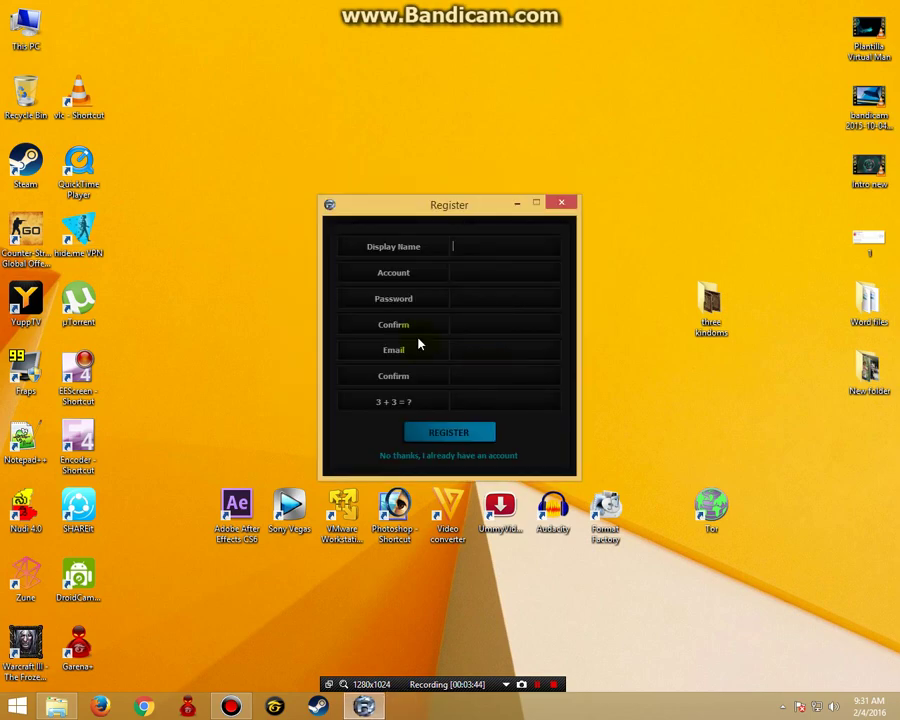
# Fill in the Register form's account name and password
pyautogui.moveTo(453, 206)
pyautogui.mouseDown()
pyautogui.moveTo(490, 192)
pyautogui.moveTo(432, 195)
pyautogui.mouseUp()
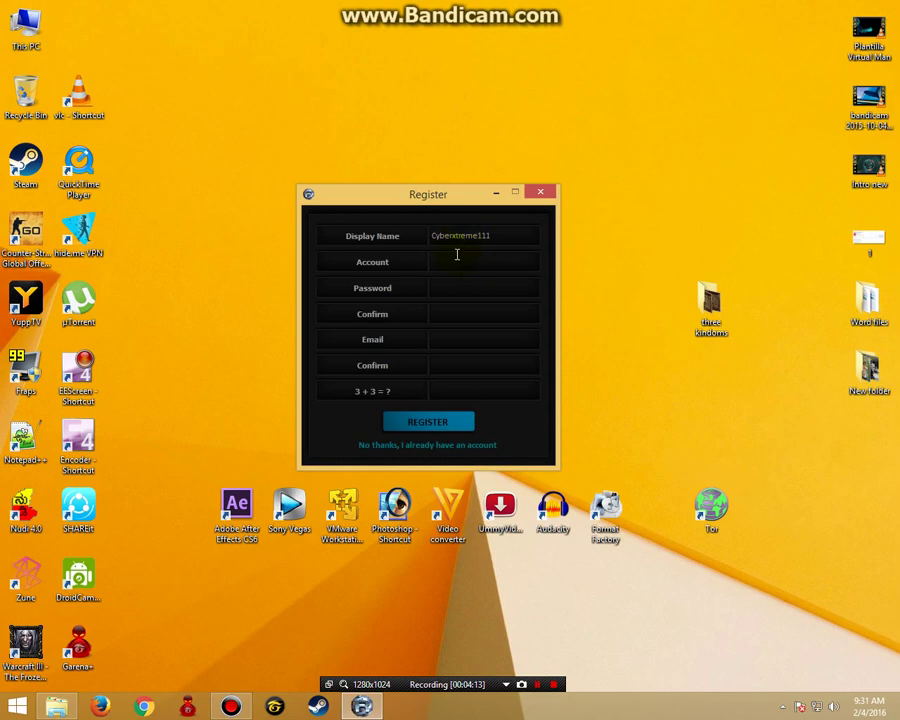
pyautogui.click(457, 254)
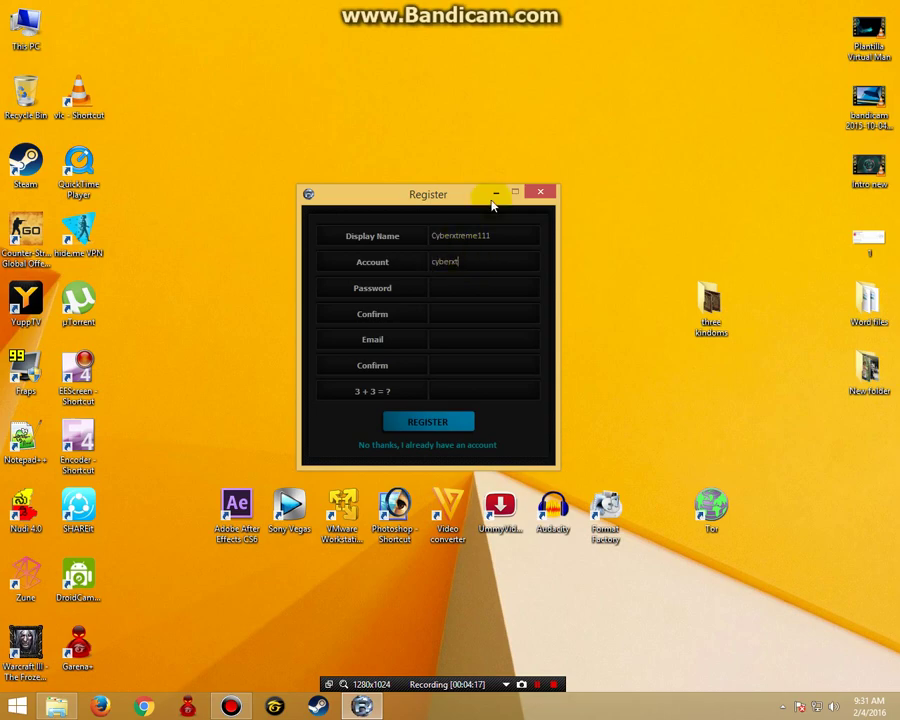
pyautogui.write('treme111')
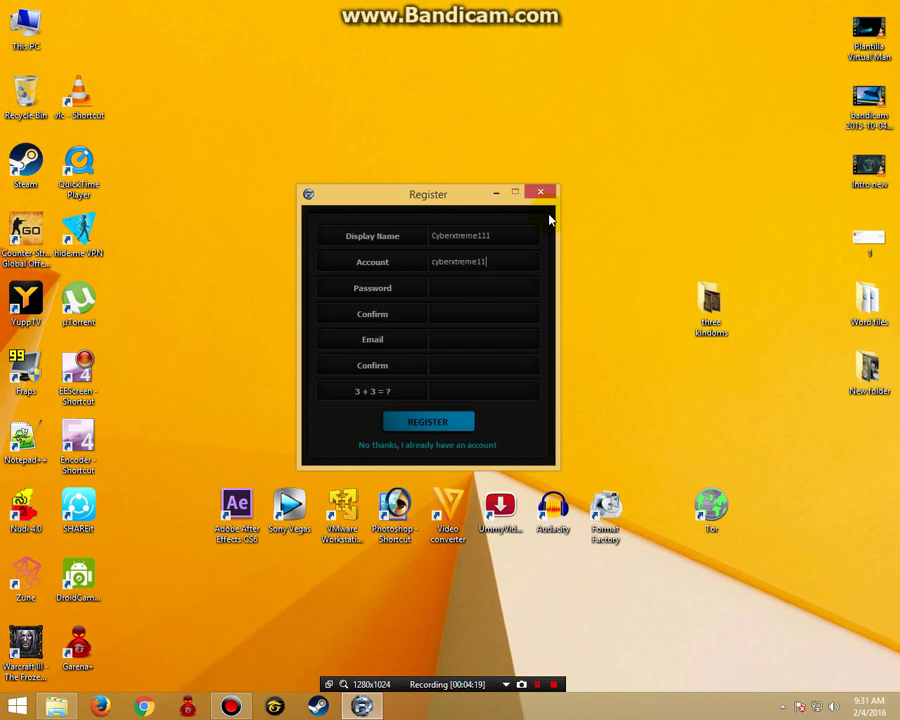
pyautogui.press('Tab')
pyautogui.write('************')
pyautogui.press('Tab')
pyautogui.write('************')
# Enter and confirm the e-mail address, answer 6 to 3 + 3, and submit
pyautogui.press('Tab')
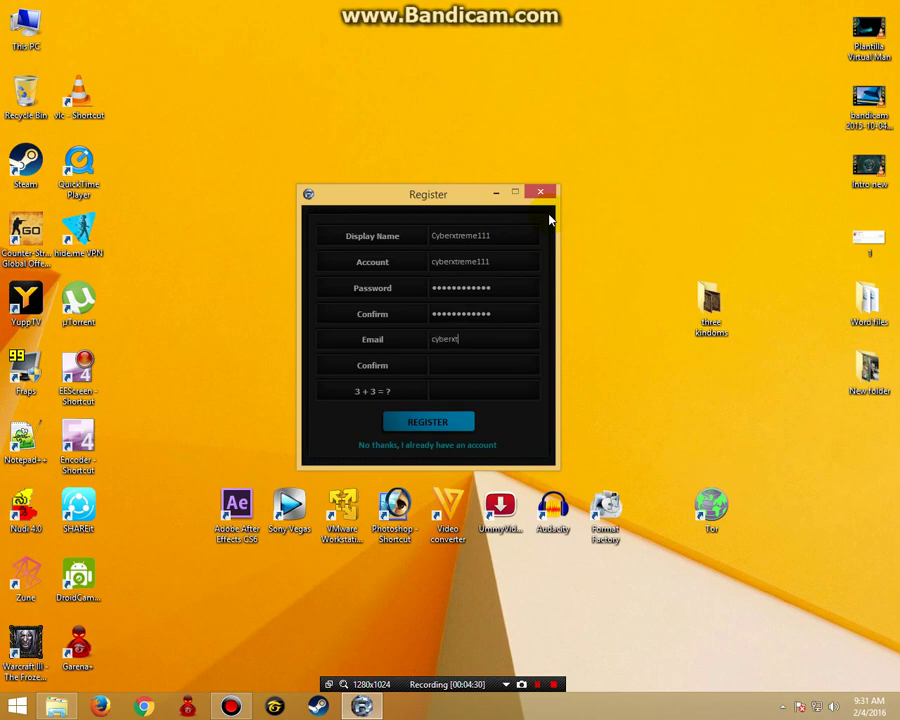
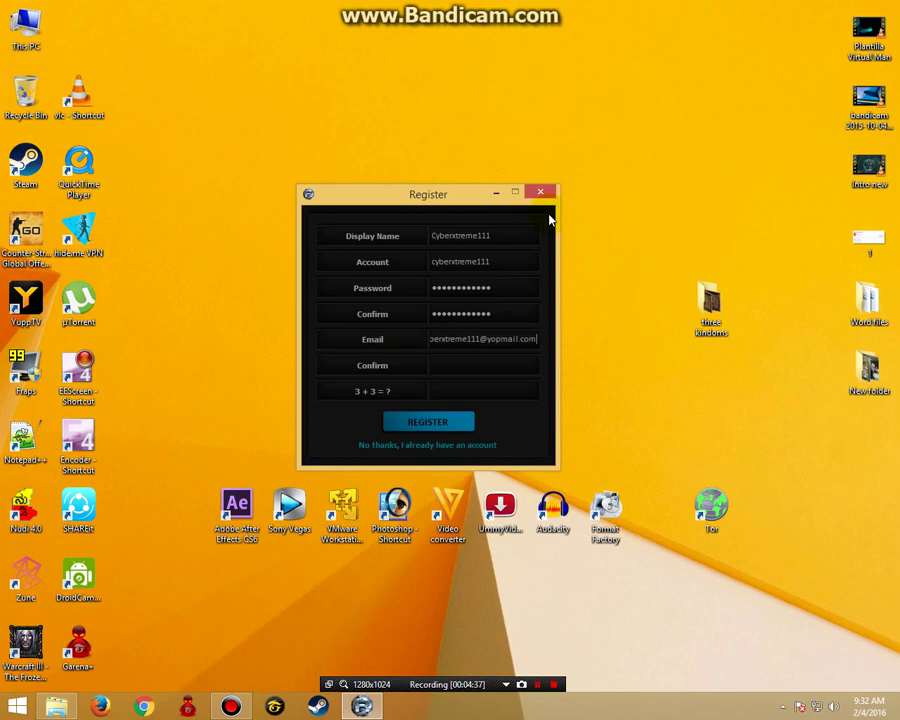
pyautogui.moveTo(433, 339); pyautogui.dragTo(478, 340)
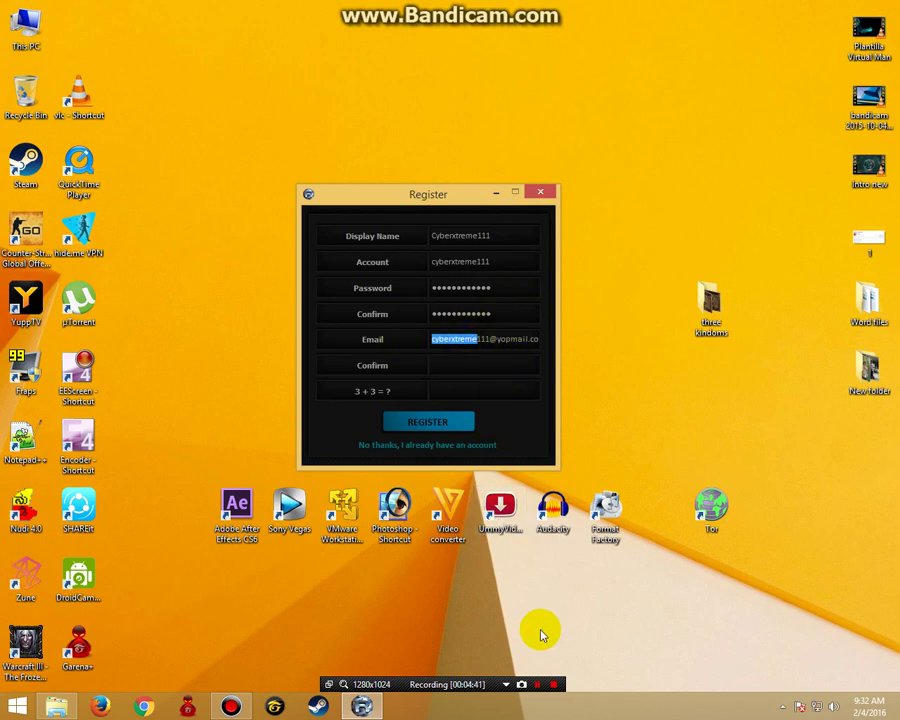
pyautogui.click(459, 365)
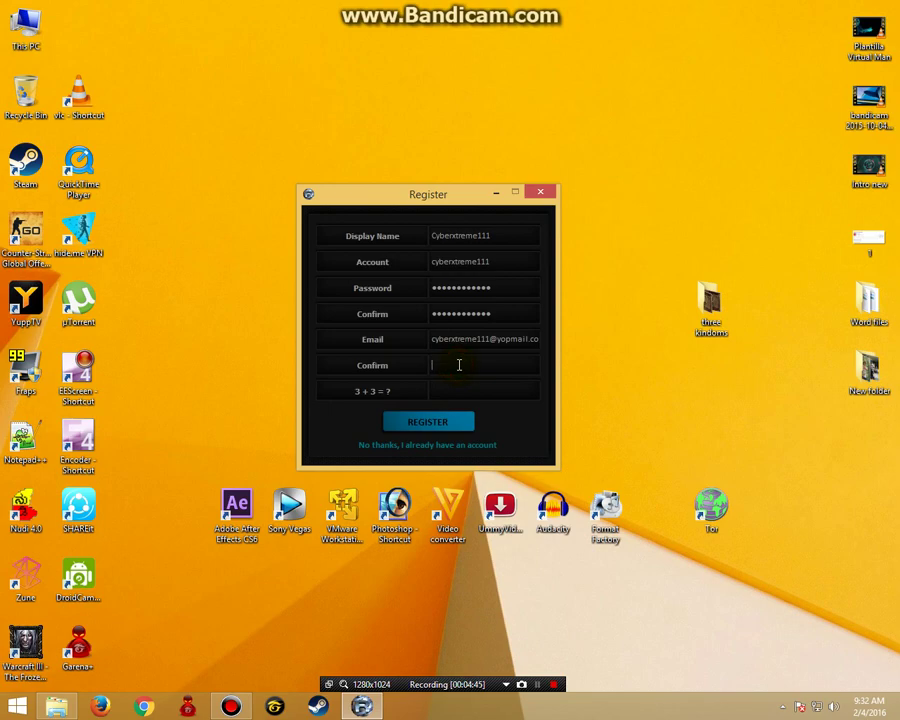
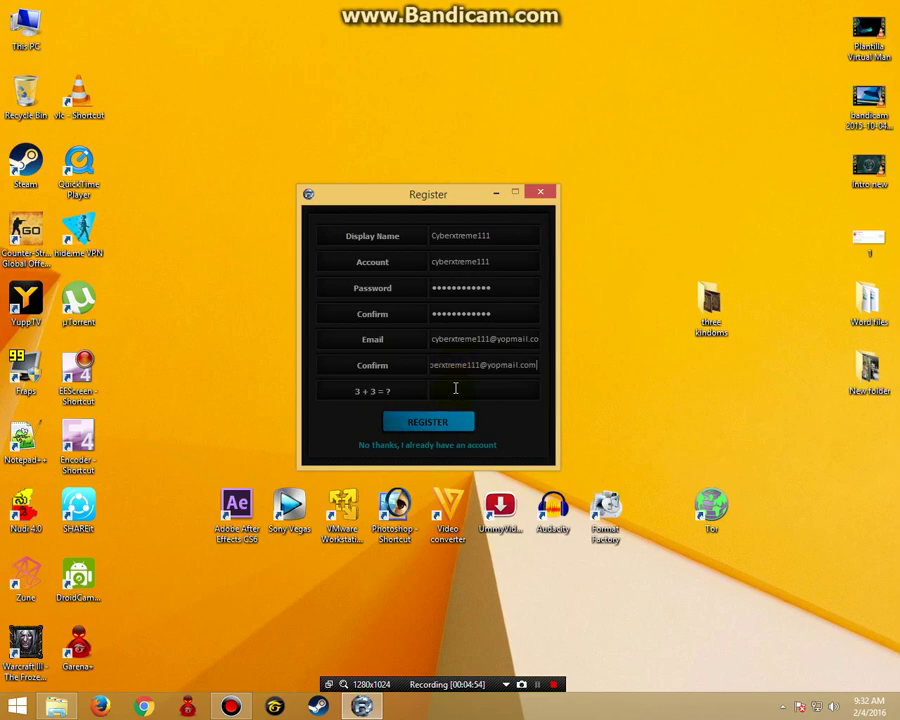
pyautogui.click(465, 388)
pyautogui.click(431, 427)
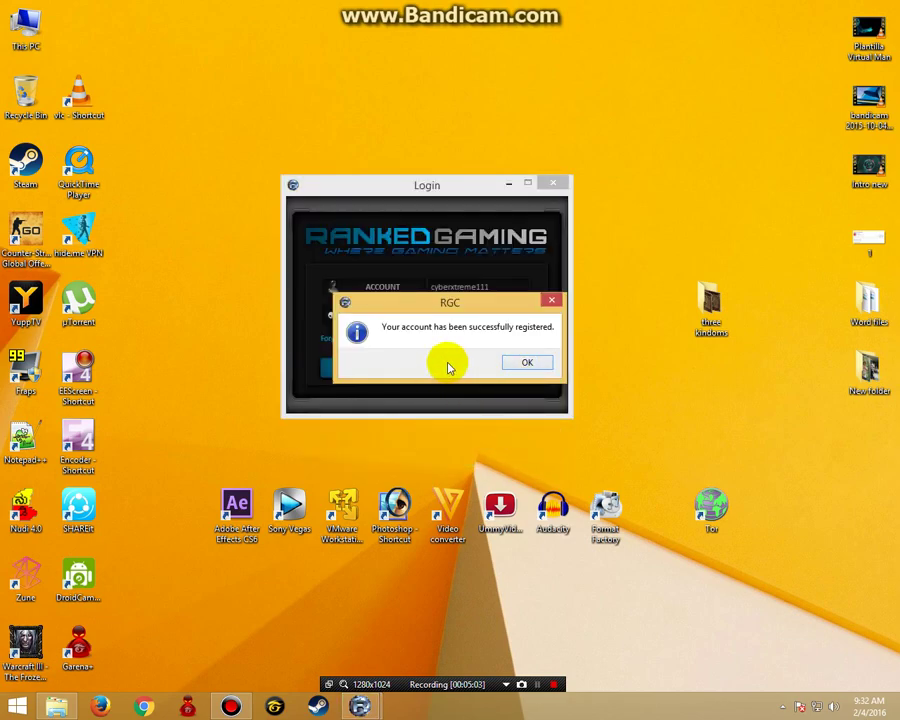
# Dismiss the success message and log in with the account password, with (Save) ticked
pyautogui.click(516, 363)
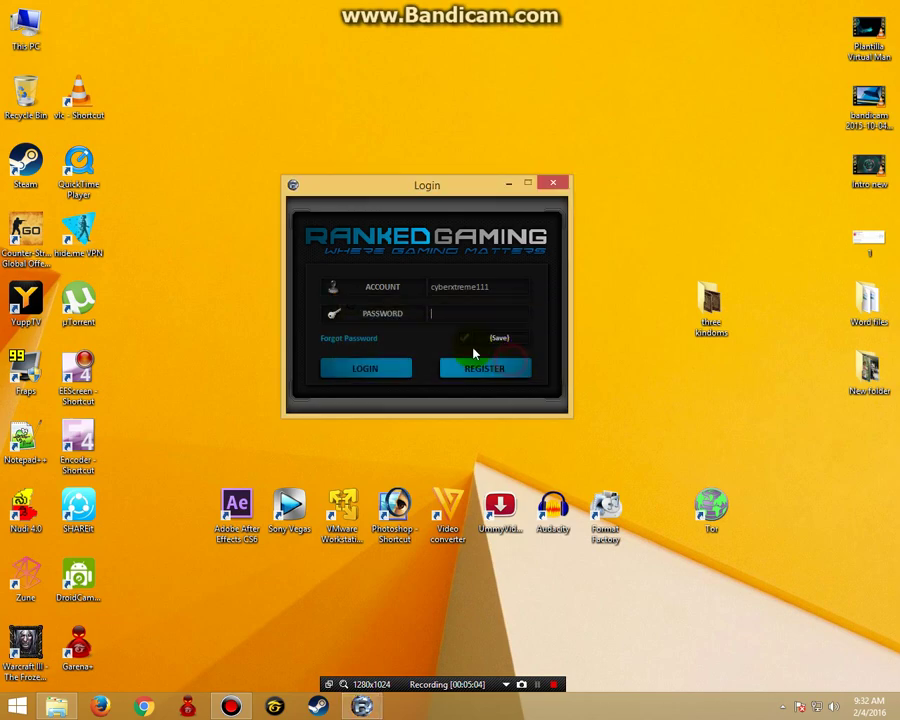
pyautogui.doubleClick(504, 286)
pyautogui.press('End')
pyautogui.click(469, 318)
pyautogui.write('****')
pyautogui.click(465, 339)
pyautogui.click(402, 372)
pyautogui.click(352, 374)
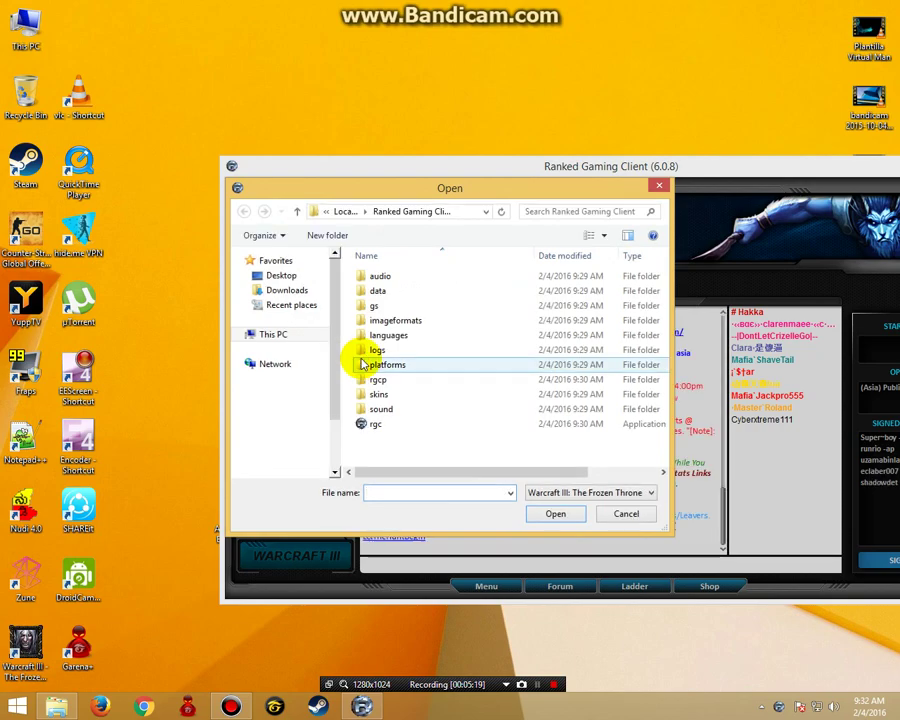
# Position the Open dialog and search Local Disk (D:)'s Program Files folders for Warcraft III
pyautogui.moveTo(395, 189)
pyautogui.mouseDown()
pyautogui.moveTo(449, 194)
pyautogui.moveTo(444, 230)
pyautogui.moveTo(437, 220)
pyautogui.mouseUp()
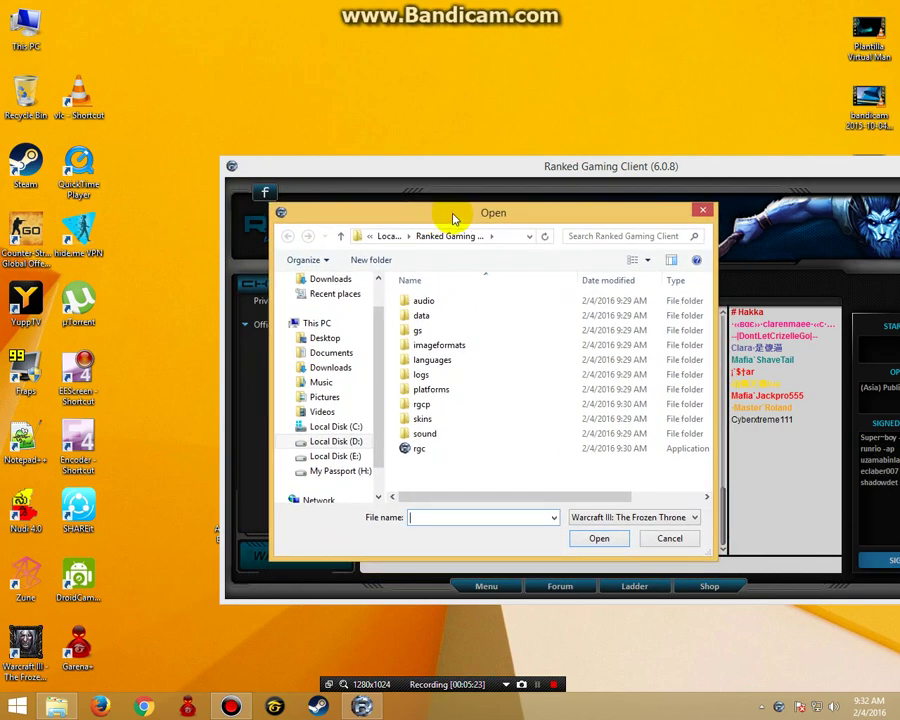
pyautogui.moveTo(453, 218)
pyautogui.mouseDown()
pyautogui.moveTo(486, 206)
pyautogui.moveTo(466, 206)
pyautogui.mouseUp()
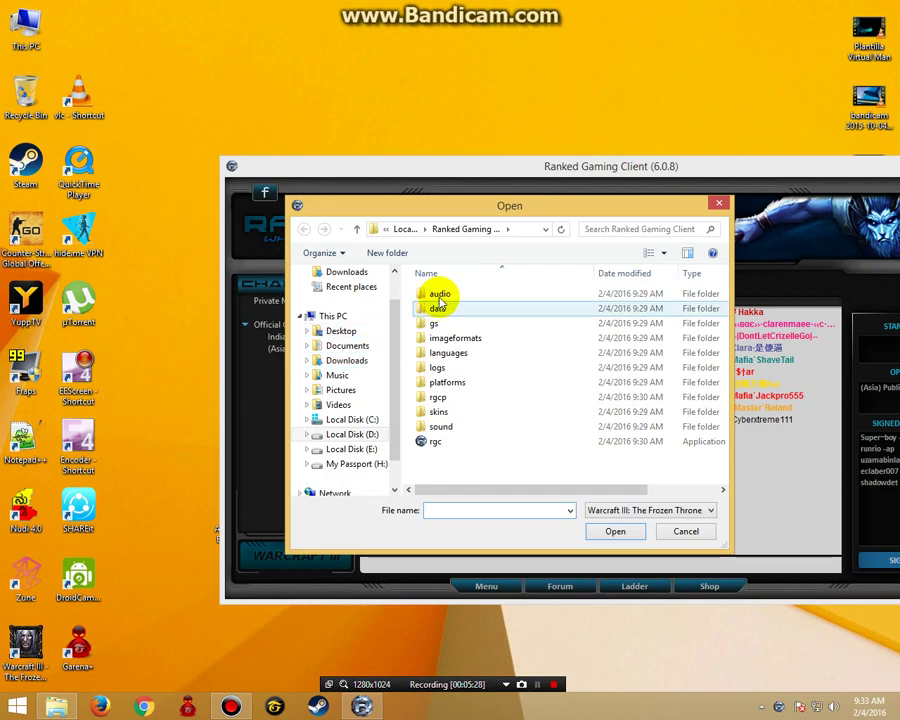
pyautogui.moveTo(458, 203); pyautogui.dragTo(433, 199)
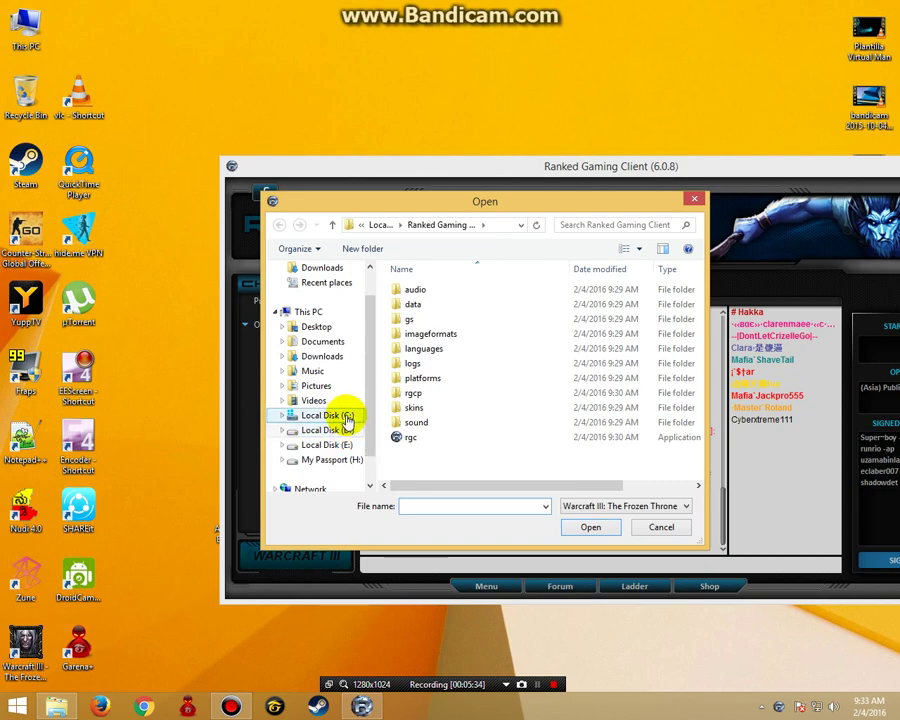
pyautogui.click(327, 415)
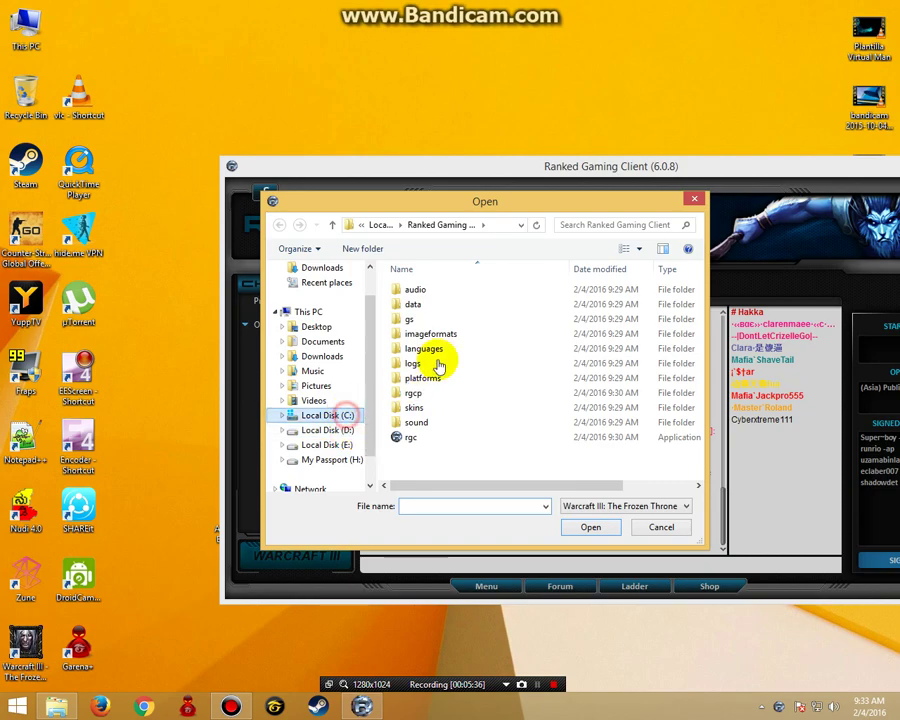
pyautogui.click(338, 431)
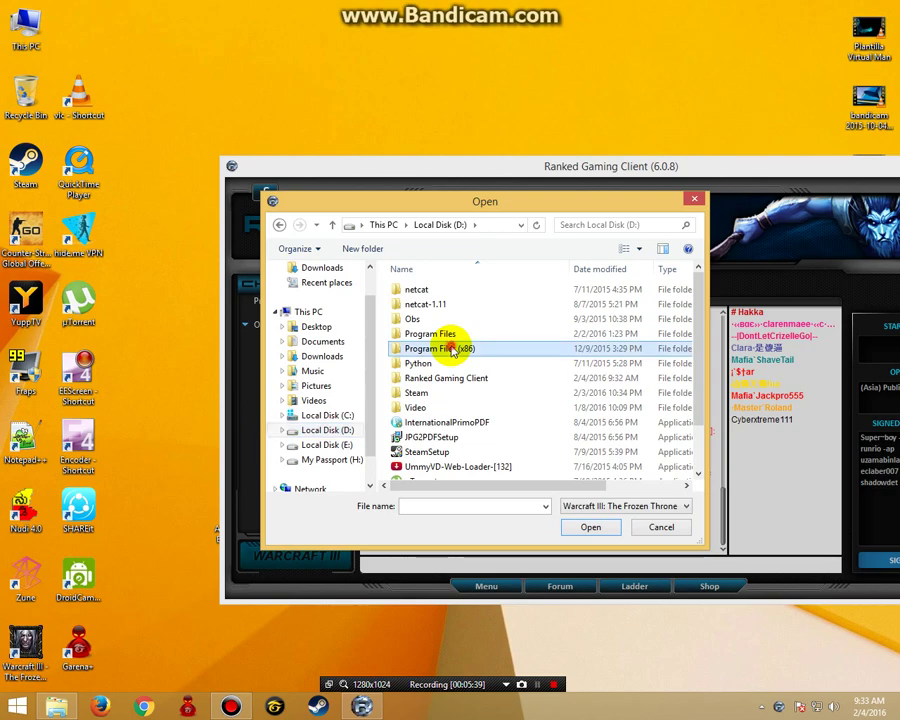
pyautogui.doubleClick(451, 347)
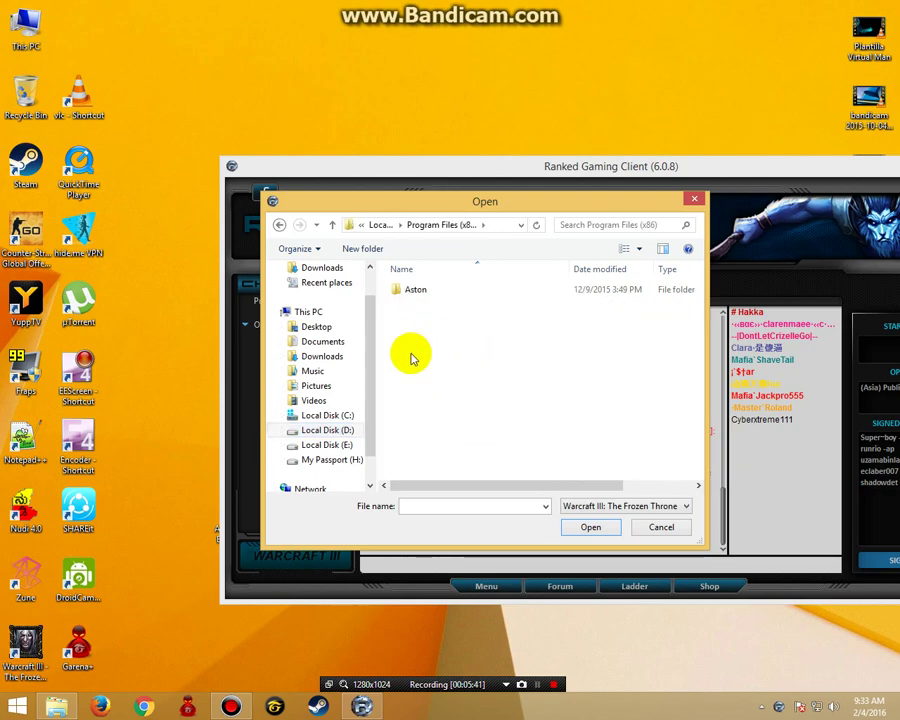
pyautogui.press('BackSpace')
pyautogui.click(432, 340)
pyautogui.doubleClick(432, 340)
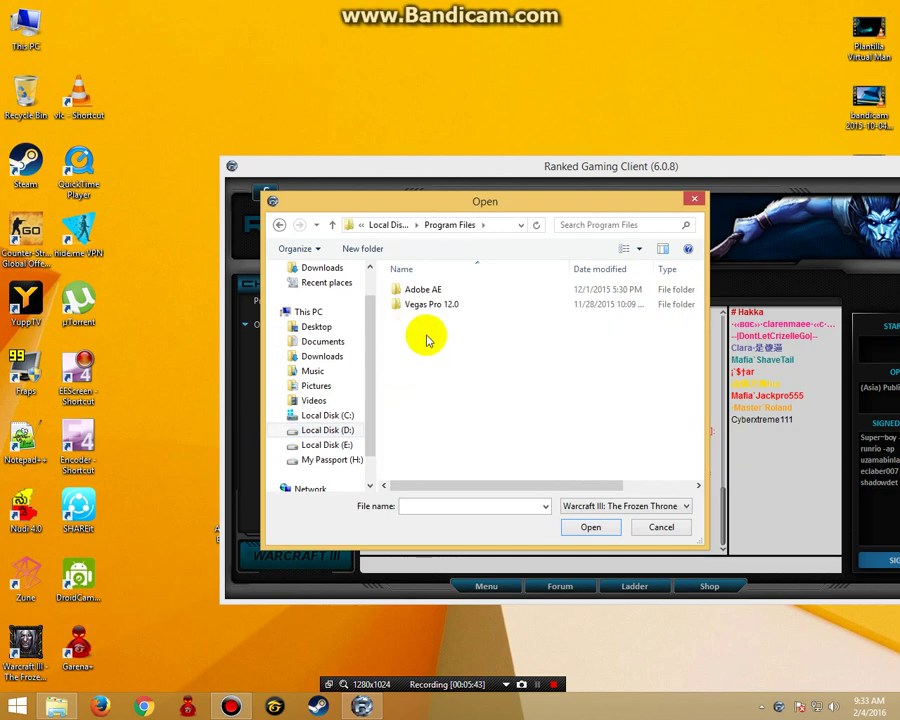
pyautogui.press('BackSpace')
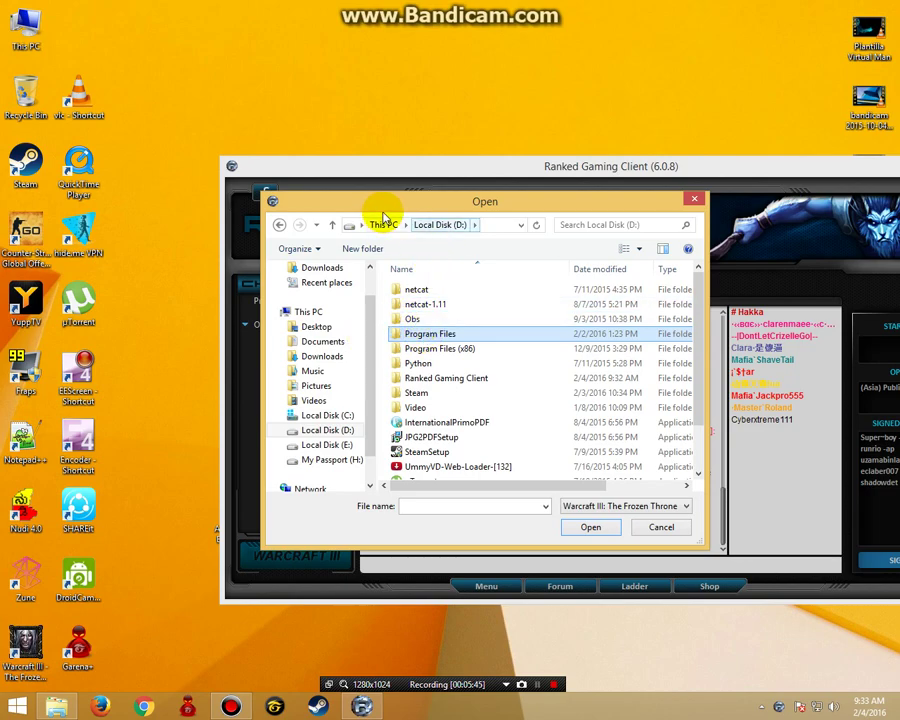
# Choose Frozen Throne in C:\Program Files (x86)\Warcraft III - The Frozen Throne as the game file
pyautogui.click(322, 415)
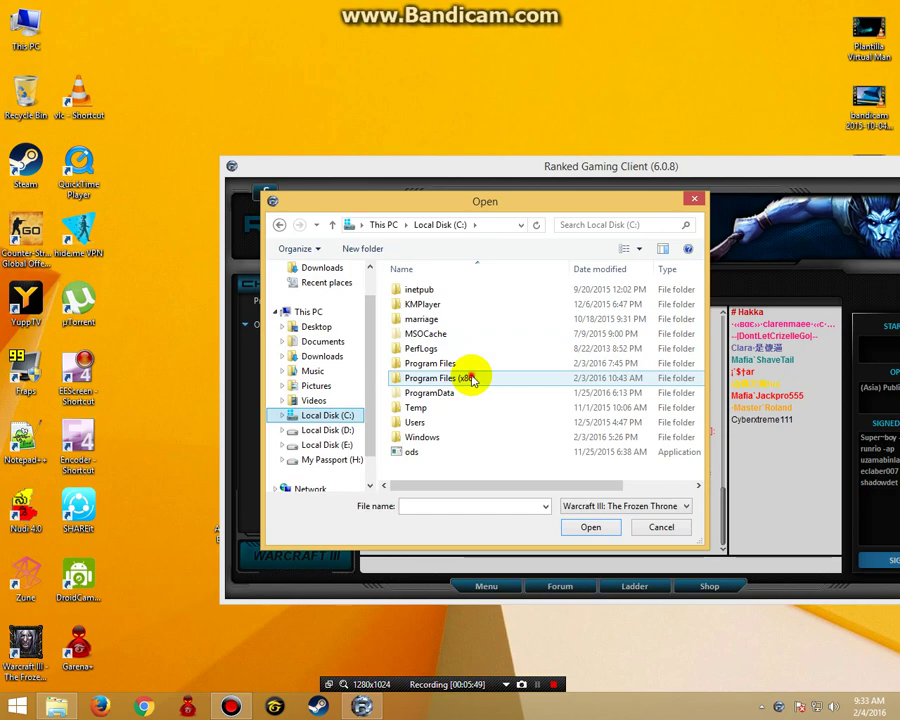
pyautogui.doubleClick(468, 378)
pyautogui.scroll(-9, 467, 378)
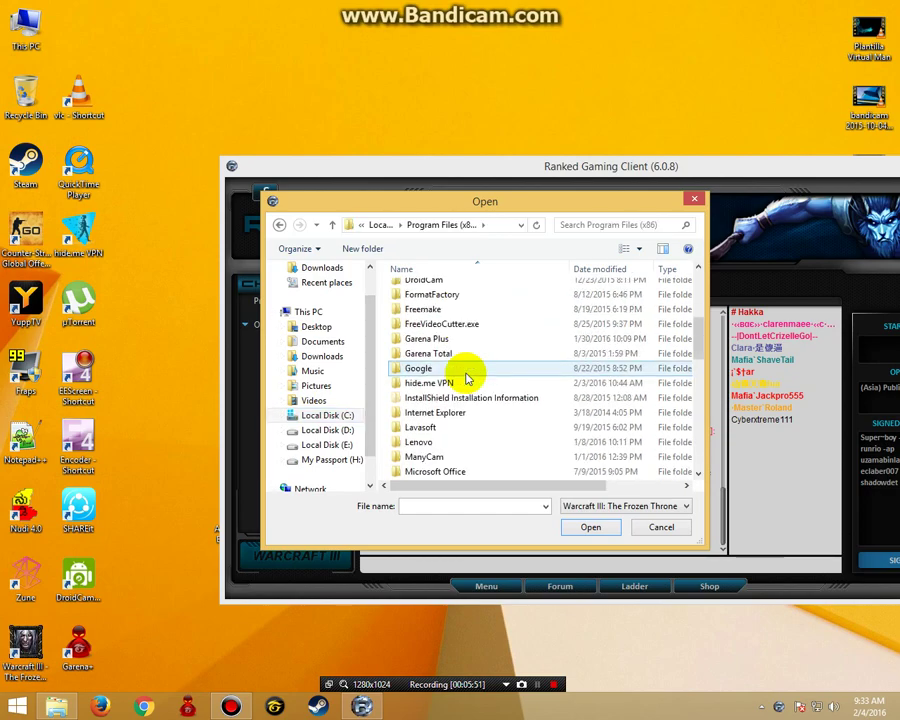
pyautogui.scroll(-7, 467, 380)
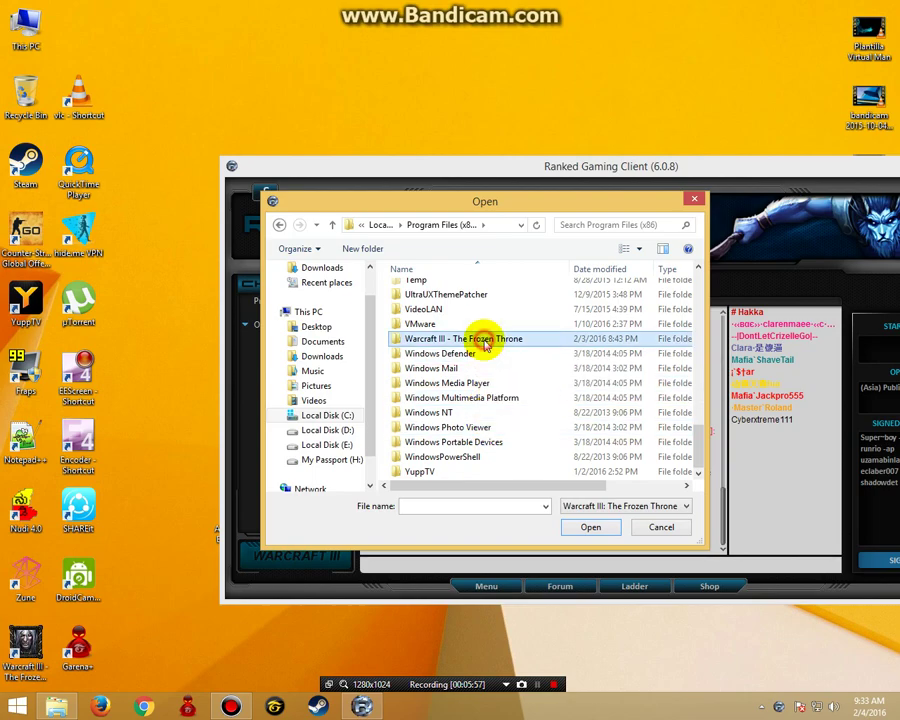
pyautogui.doubleClick(486, 345)
pyautogui.click(438, 467)
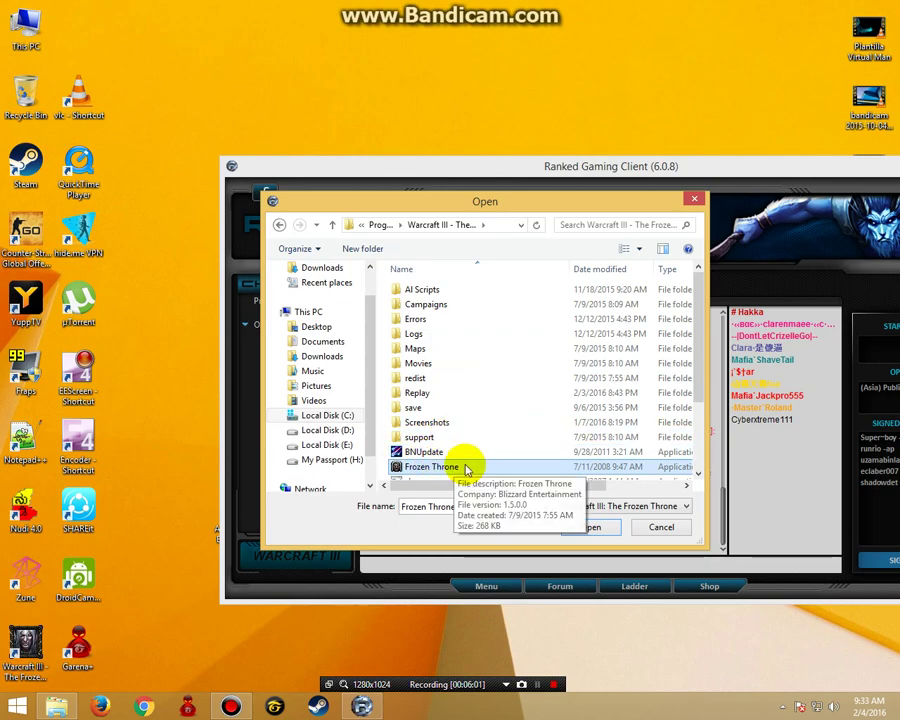
pyautogui.scroll(-1, 445, 462)
pyautogui.scroll(-1, 445, 462)
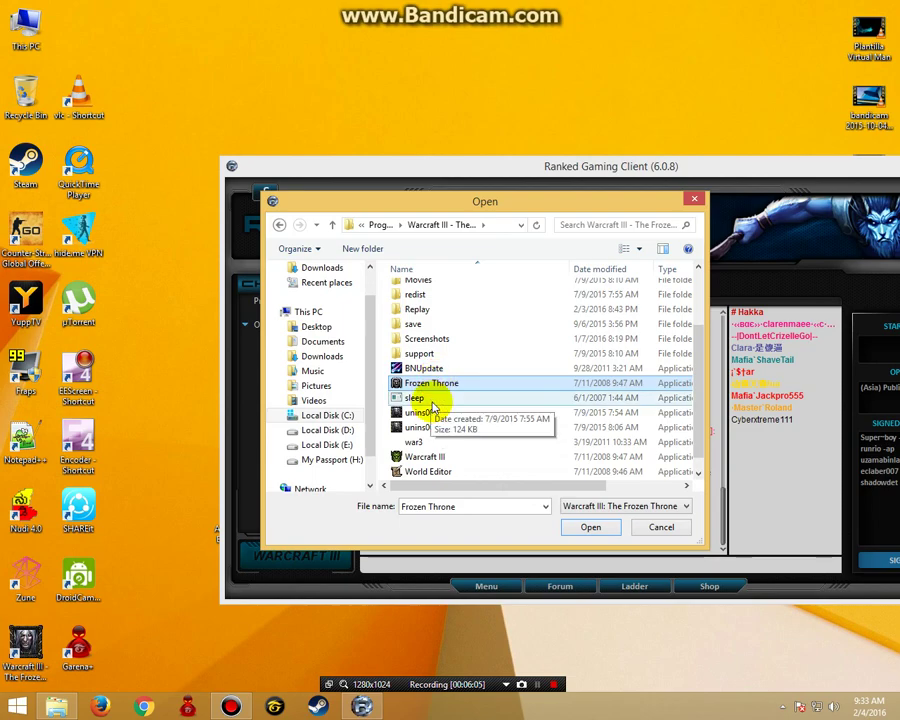
pyautogui.click(590, 528)
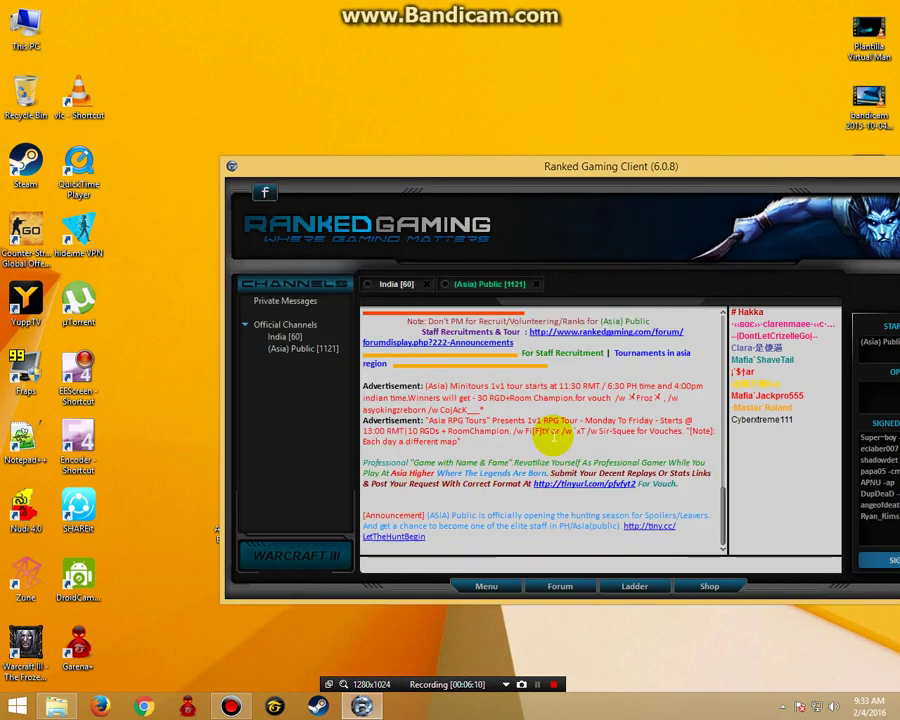
# Move the client window, switch between India and (Asia) Public, and open Rooms from Menu
pyautogui.moveTo(620, 165)
pyautogui.mouseDown()
pyautogui.moveTo(542, 151)
pyautogui.moveTo(535, 113)
pyautogui.moveTo(500, 100)
pyautogui.mouseUp()
pyautogui.click(165, 272)
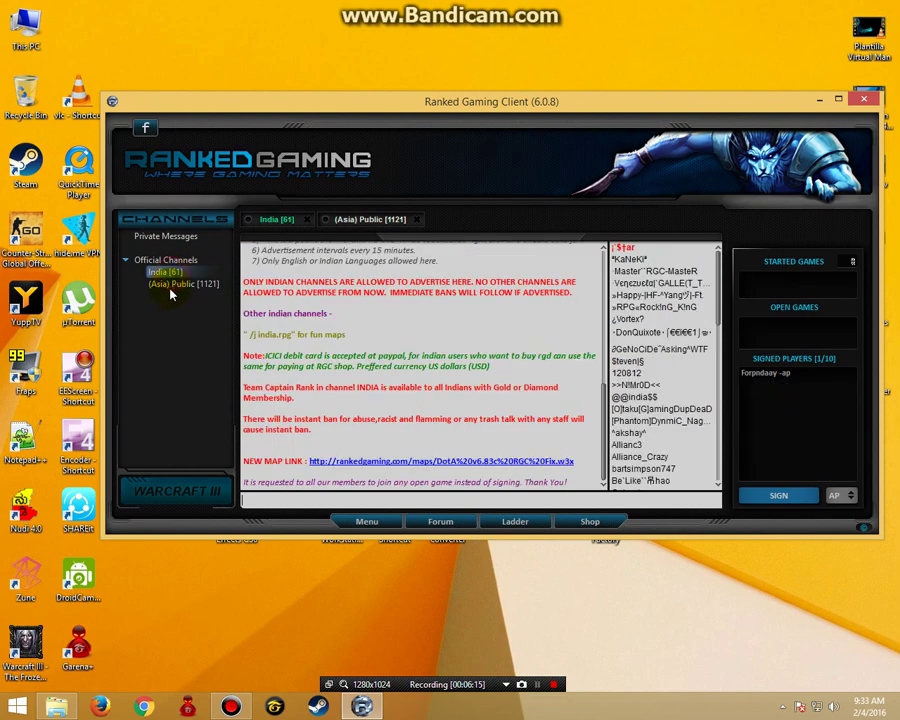
pyautogui.click(173, 289)
pyautogui.click(163, 272)
pyautogui.click(178, 289)
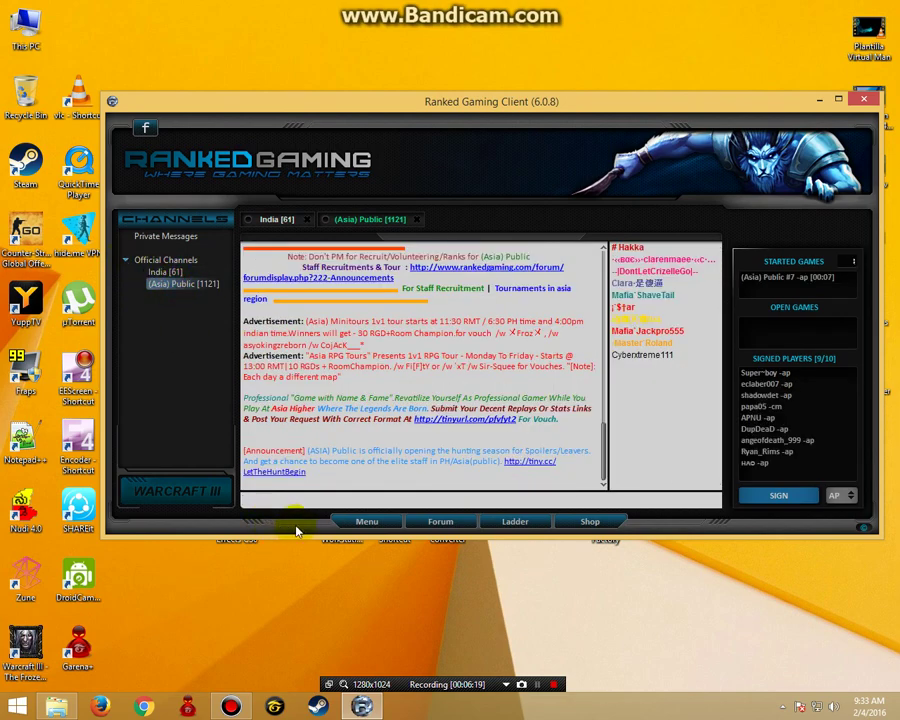
pyautogui.click(367, 523)
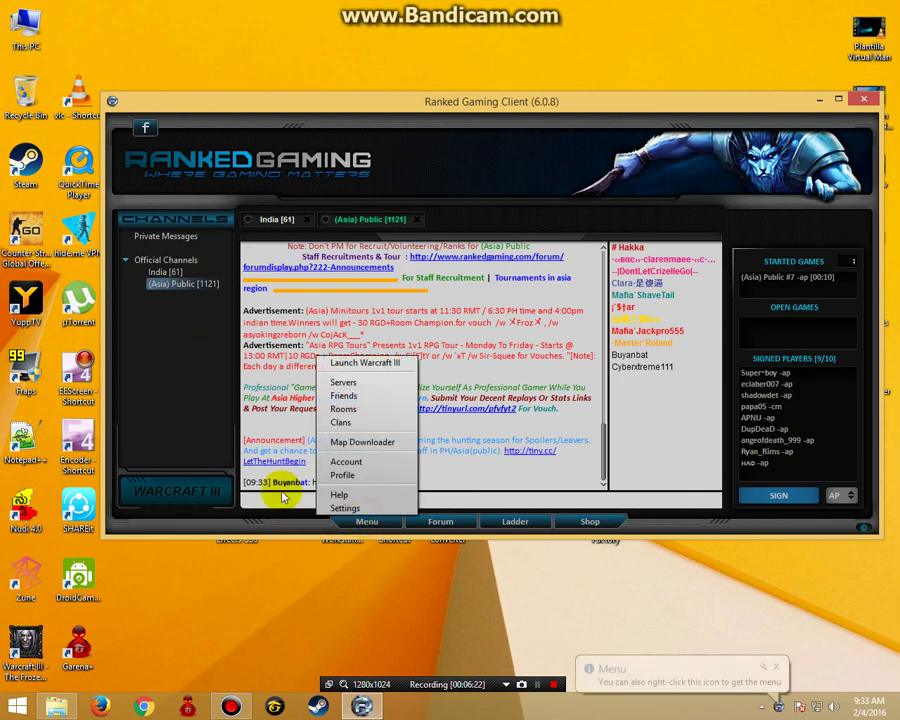
pyautogui.click(356, 418)
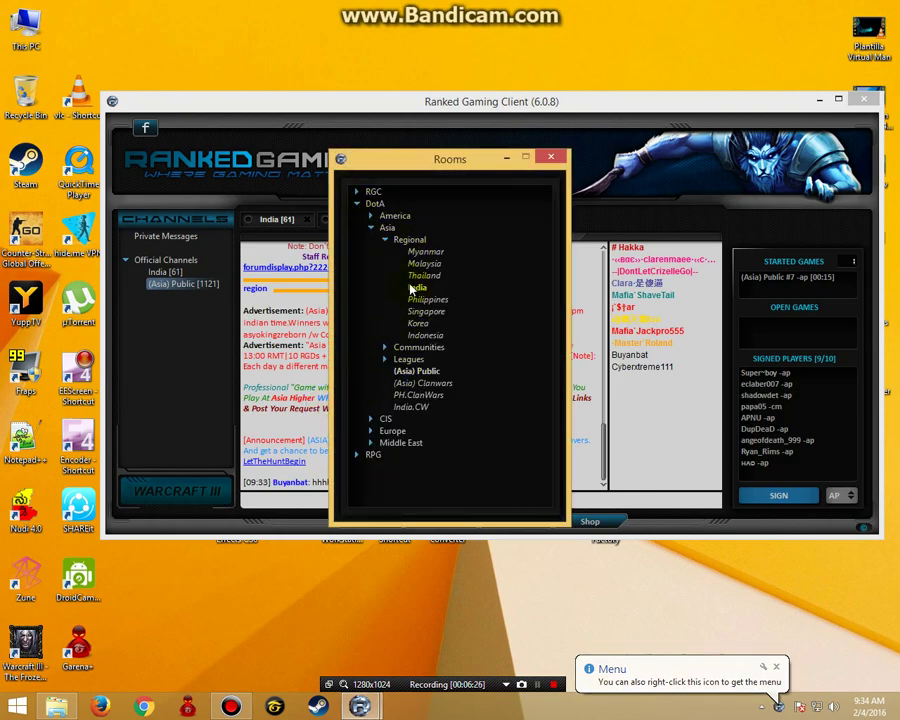
# Expand RPG > Asia in the room list and join the LoD Asia room
pyautogui.click(358, 454)
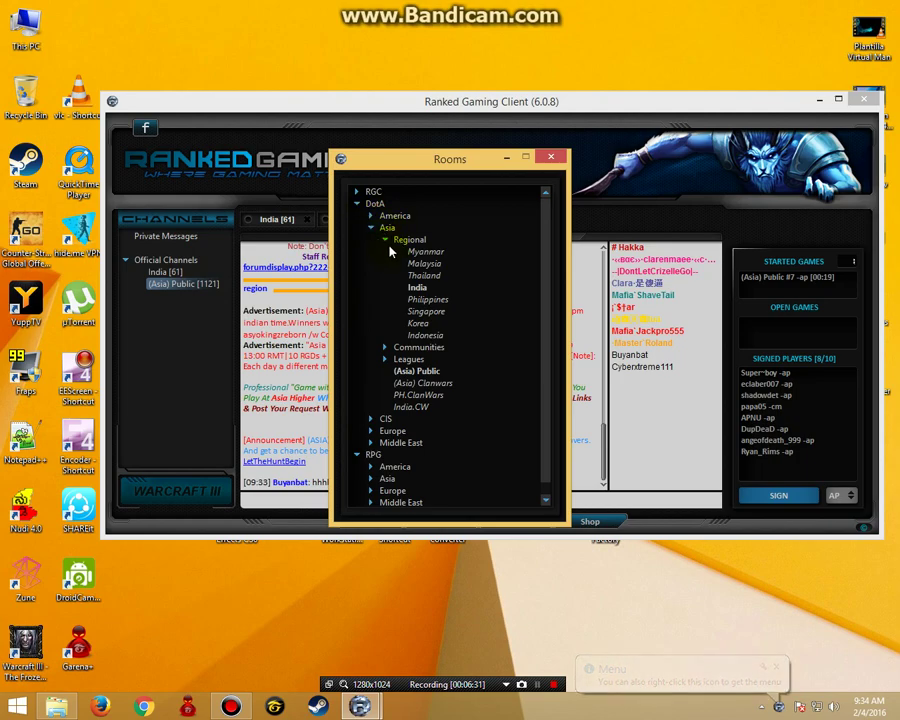
pyautogui.click(424, 300)
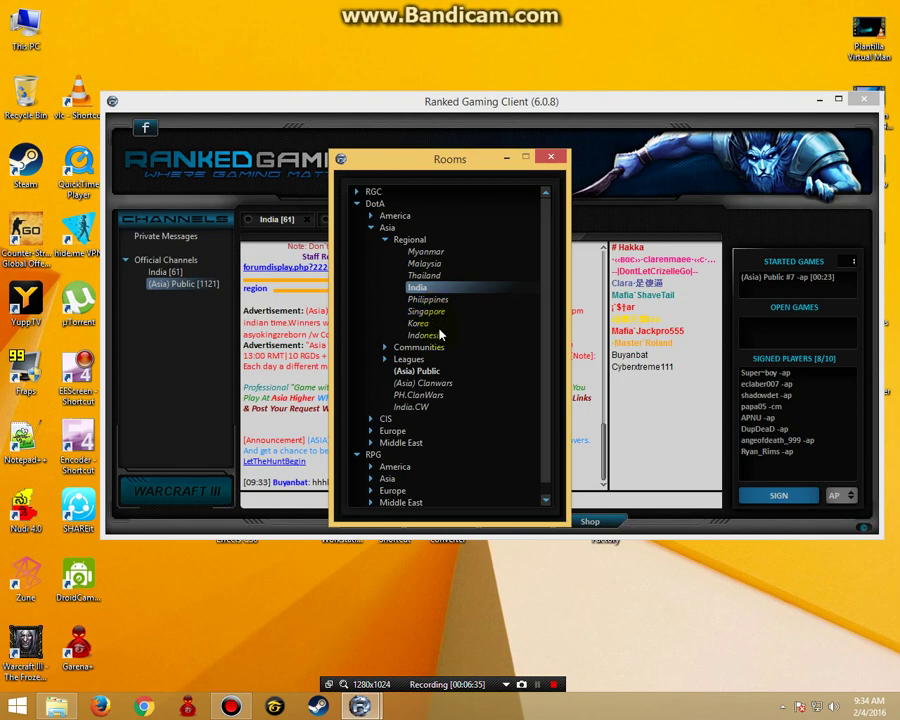
pyautogui.scroll(-1, 373, 490)
pyautogui.click(372, 467)
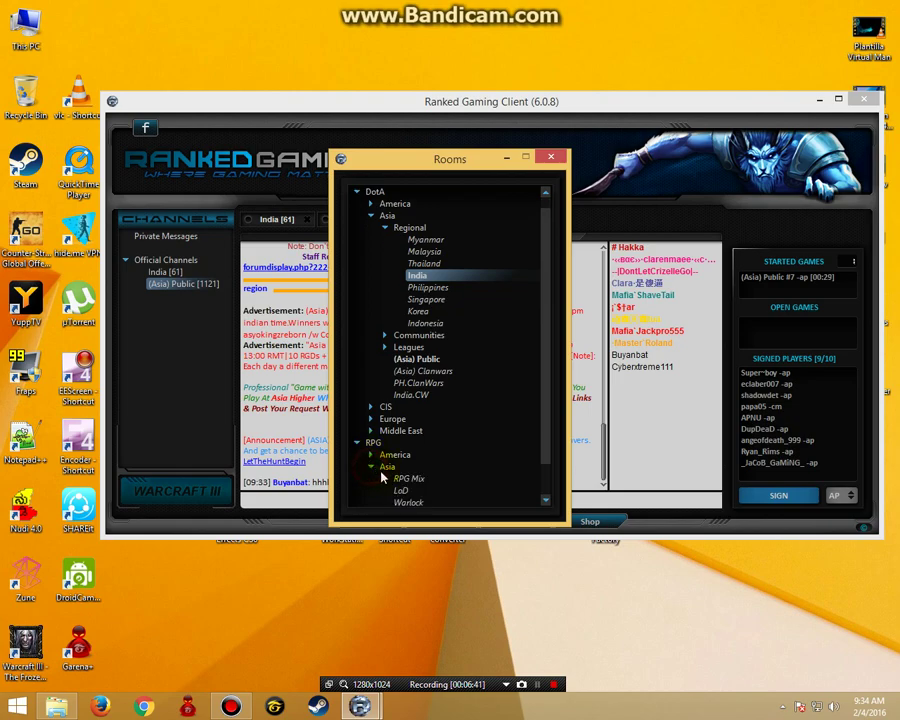
pyautogui.scroll(-3, 383, 472)
pyautogui.click(403, 455)
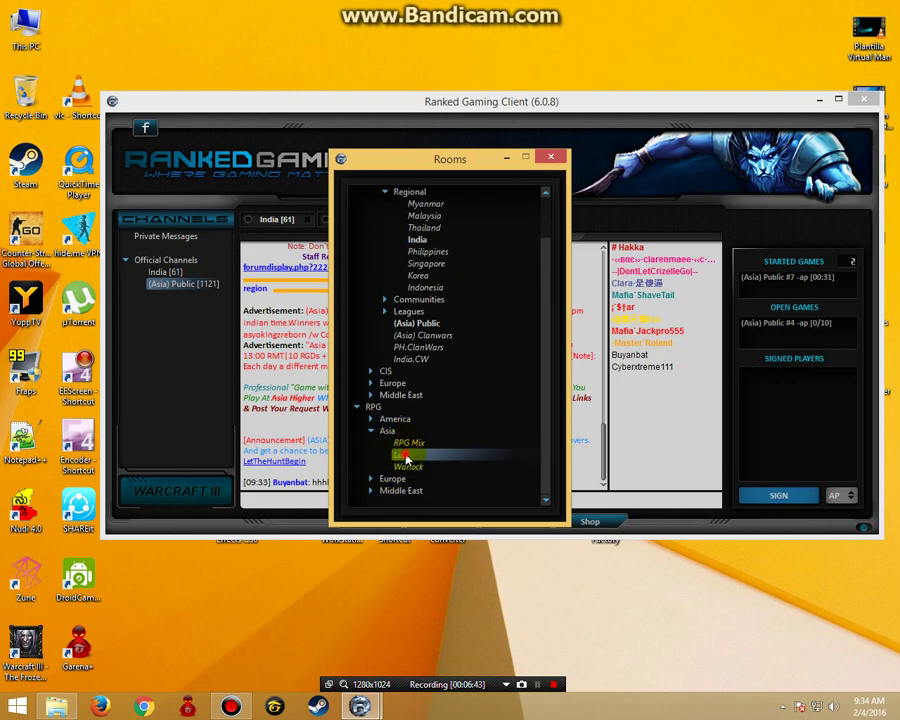
pyautogui.doubleClick(406, 456)
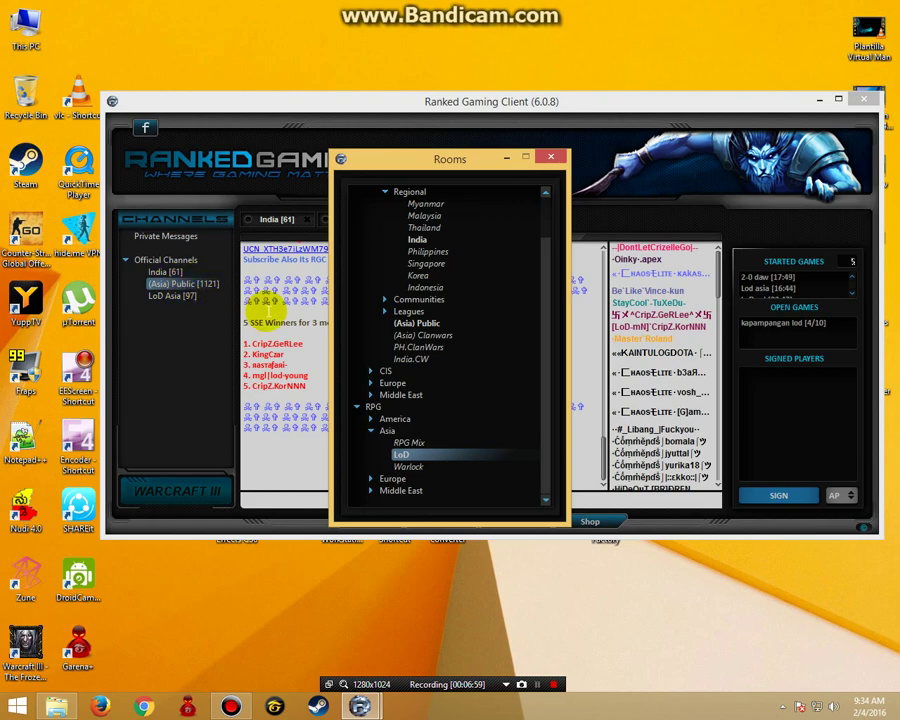
# Join the (Asia) Warlock and (Asia) RPG Mix rooms, then close the room list
pyautogui.doubleClick(425, 348)
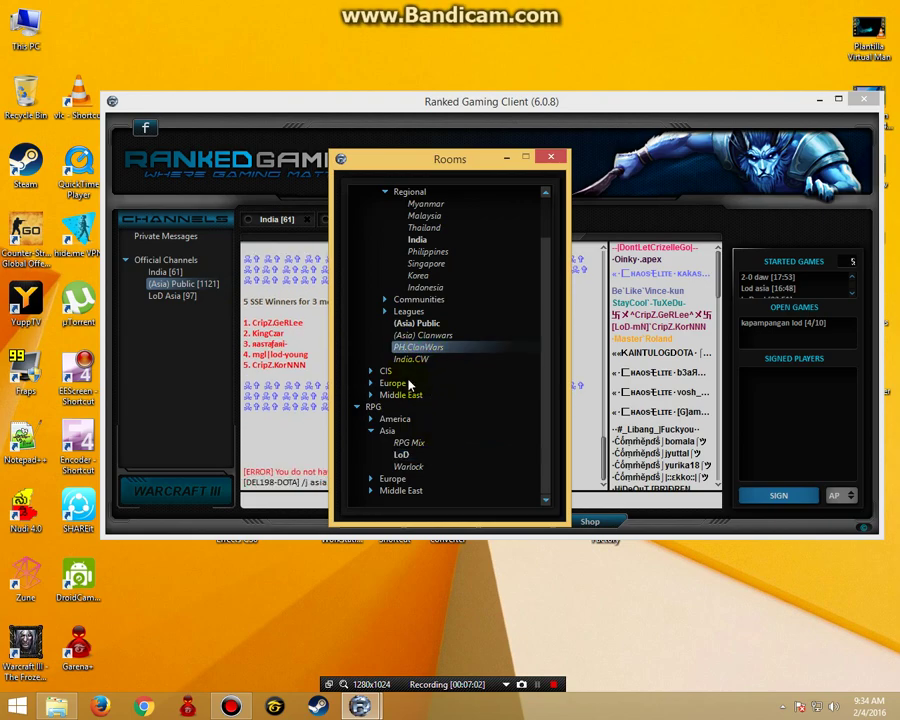
pyautogui.doubleClick(404, 467)
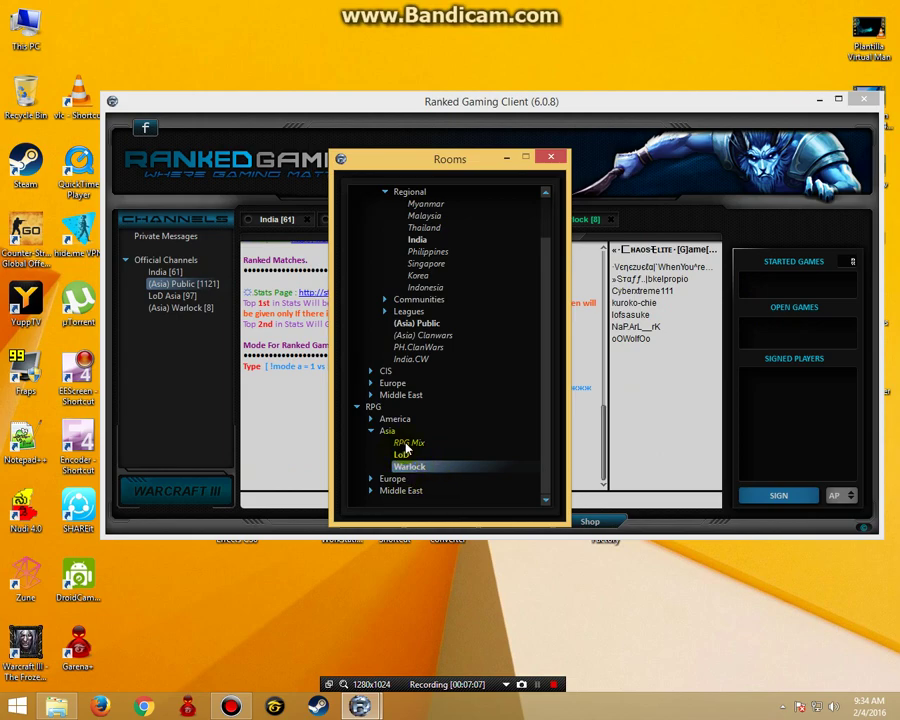
pyautogui.doubleClick(405, 442)
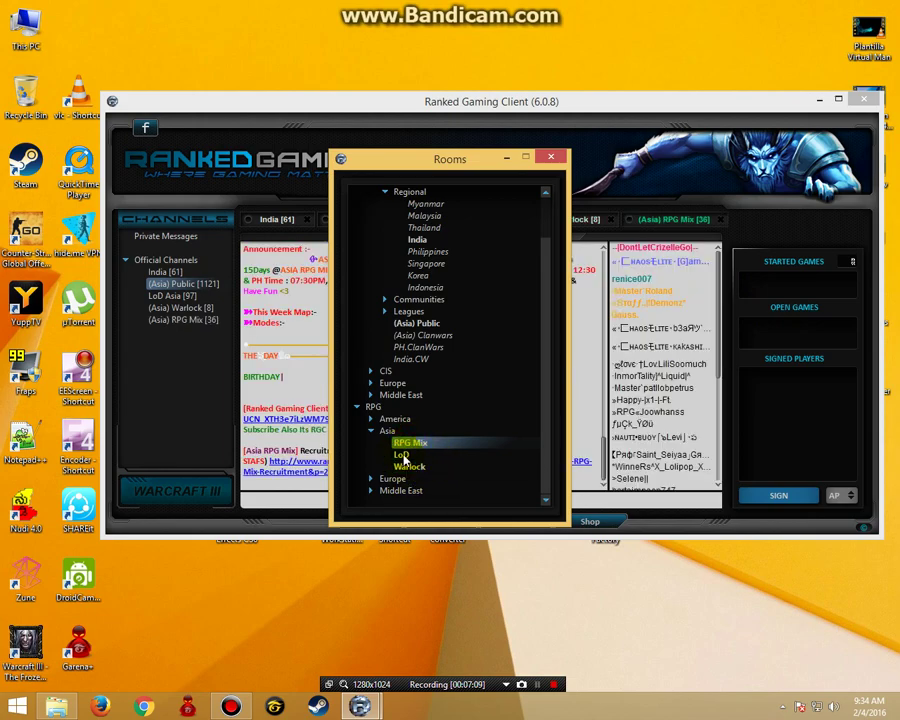
pyautogui.click(401, 455)
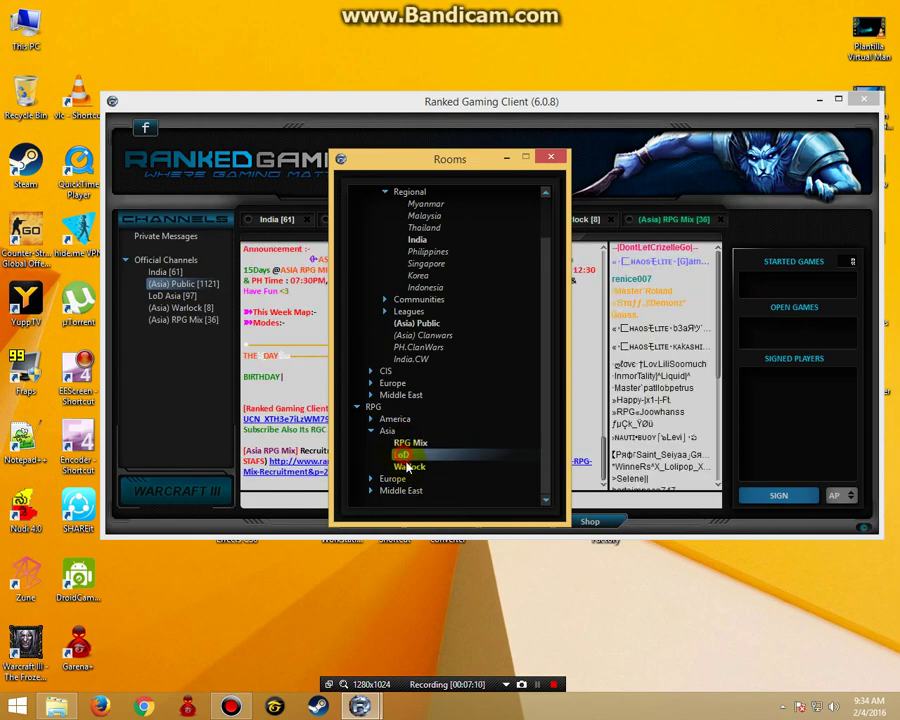
pyautogui.click(552, 159)
pyautogui.click(165, 271)
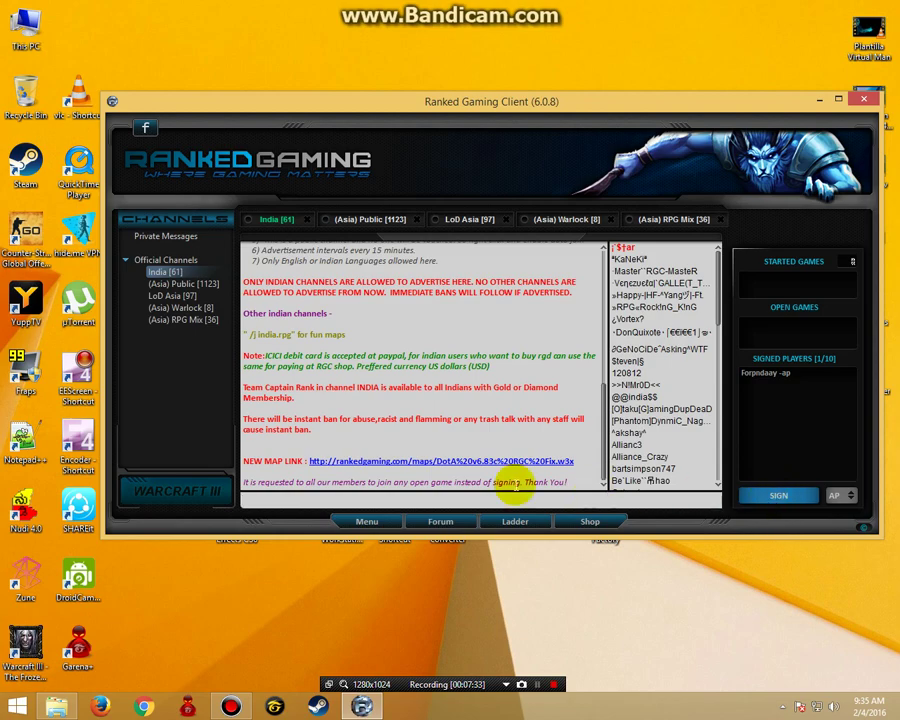
# Launch Warcraft III: The Frozen Throne from the RGC client's left panel
pyautogui.click(196, 495)
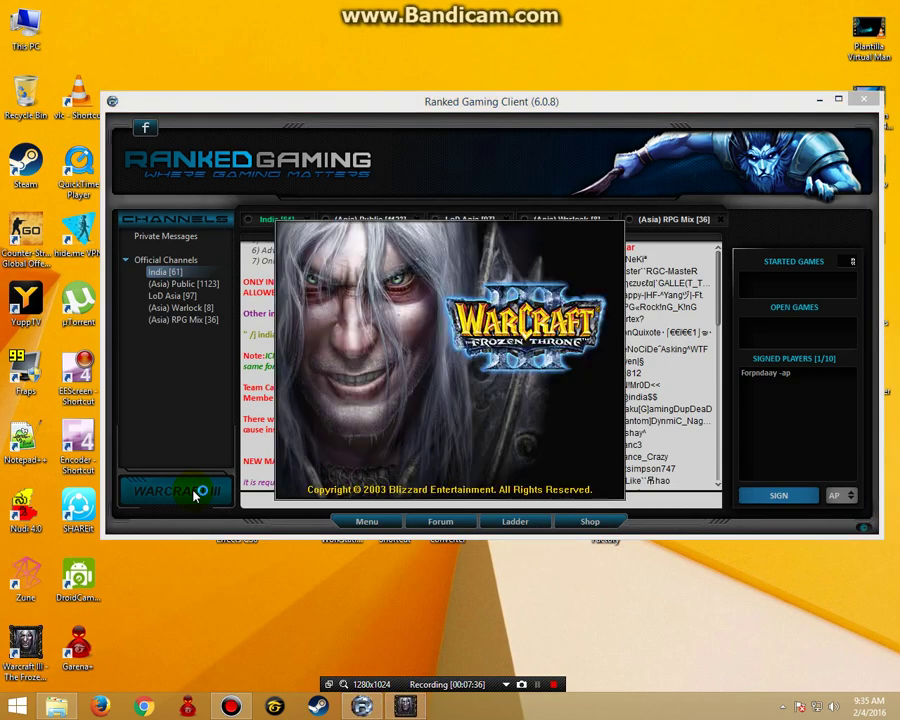